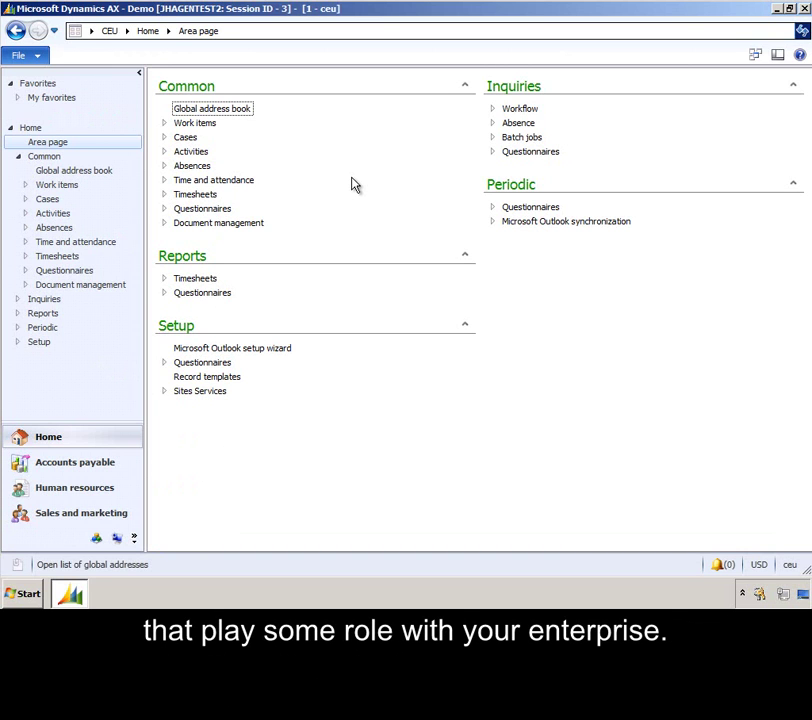
# Open the global address book and review roles for Adams Office Supplies, a contact, and A. Datum Corporation
pyautogui.click(239, 110)
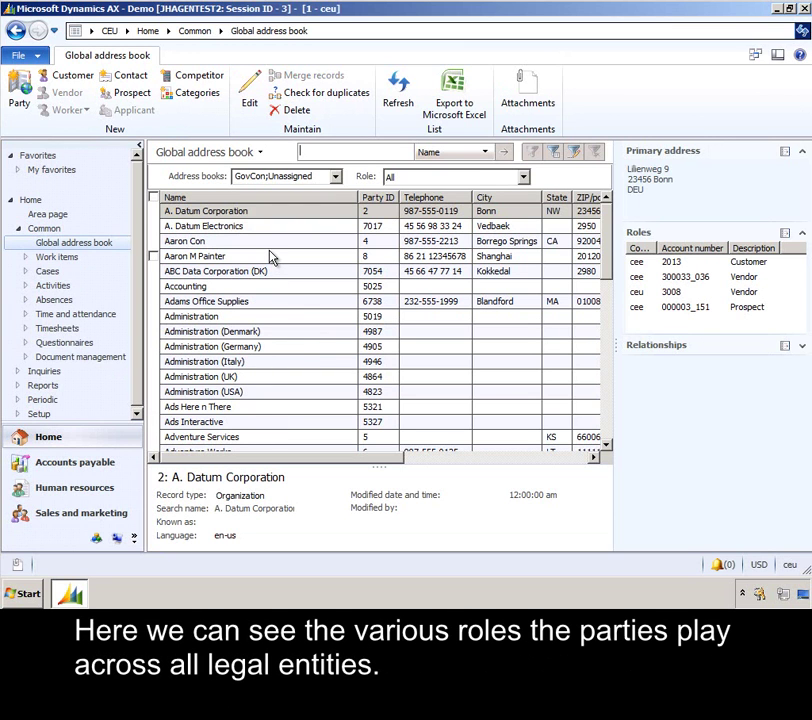
pyautogui.click(267, 303)
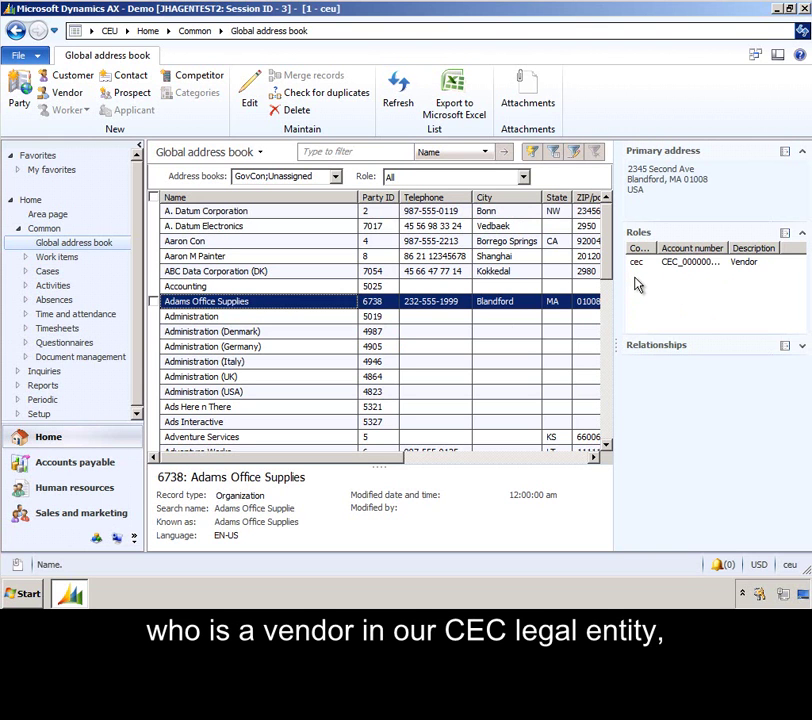
pyautogui.click(283, 257)
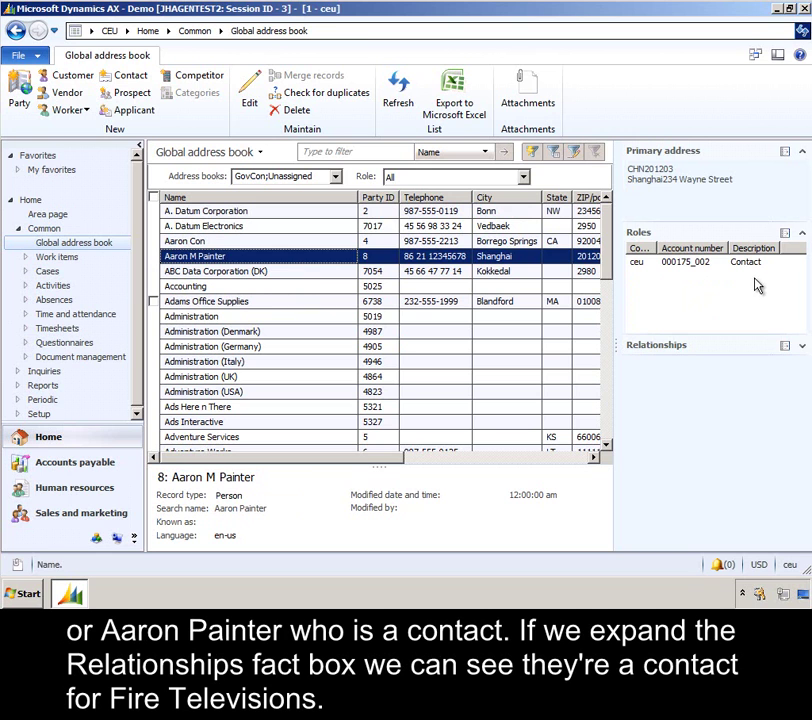
pyautogui.click(801, 346)
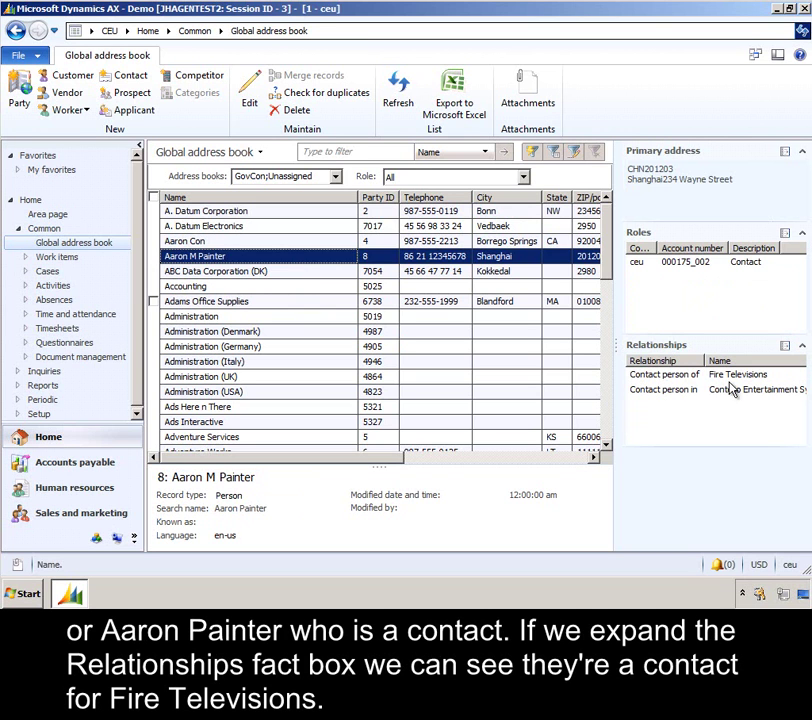
pyautogui.click(804, 347)
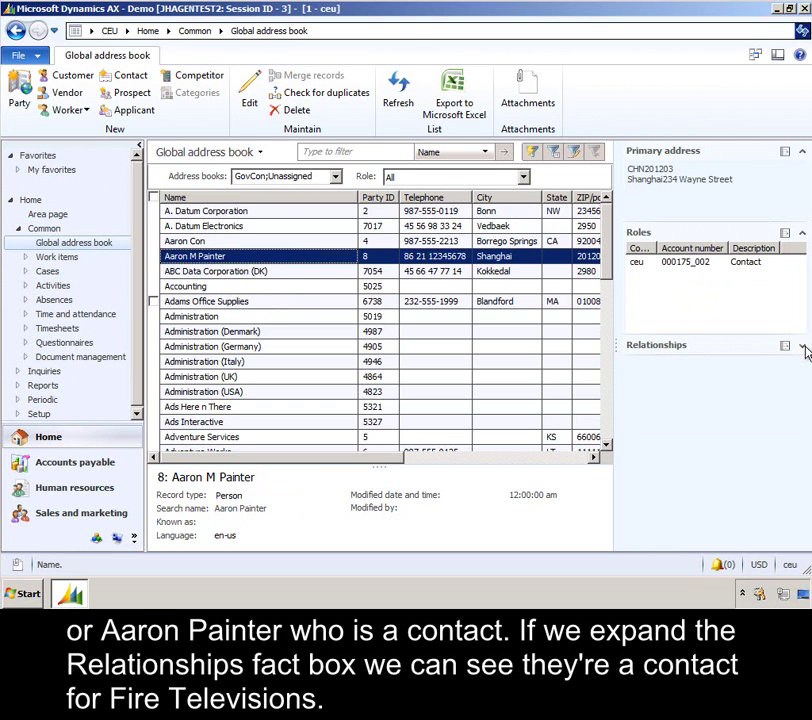
pyautogui.click(281, 214)
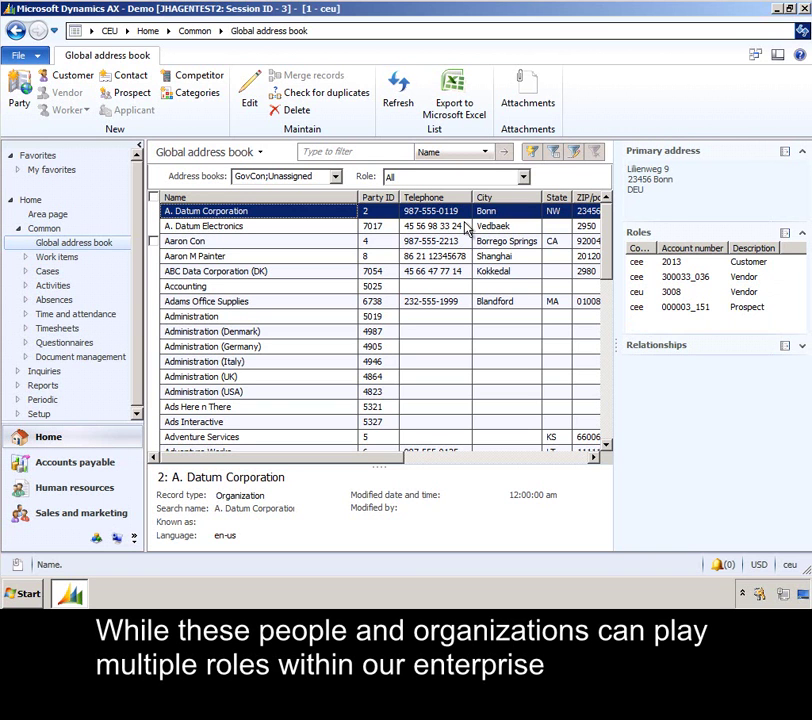
pyautogui.click(252, 92)
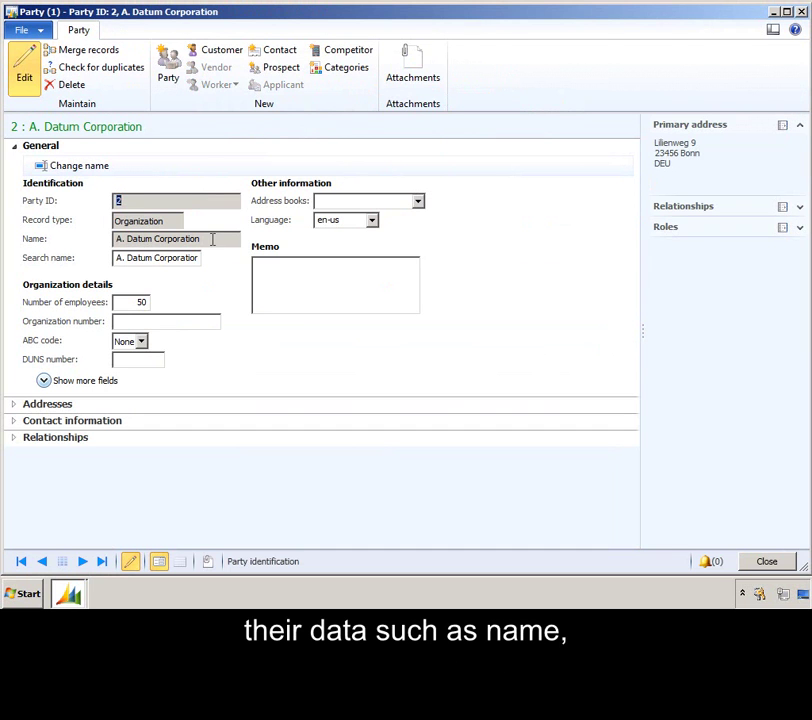
pyautogui.click(13, 403)
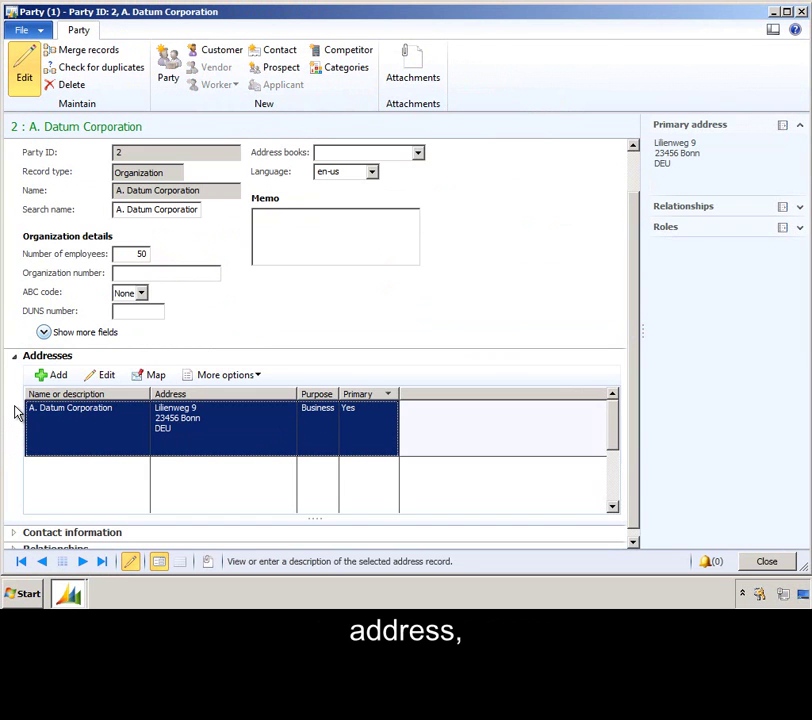
pyautogui.click(14, 356)
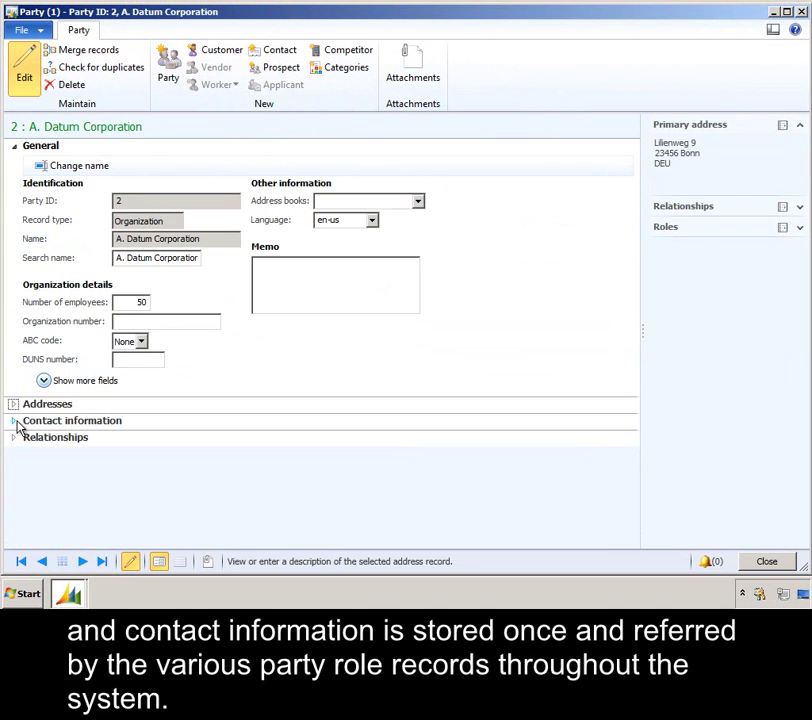
pyautogui.click(15, 421)
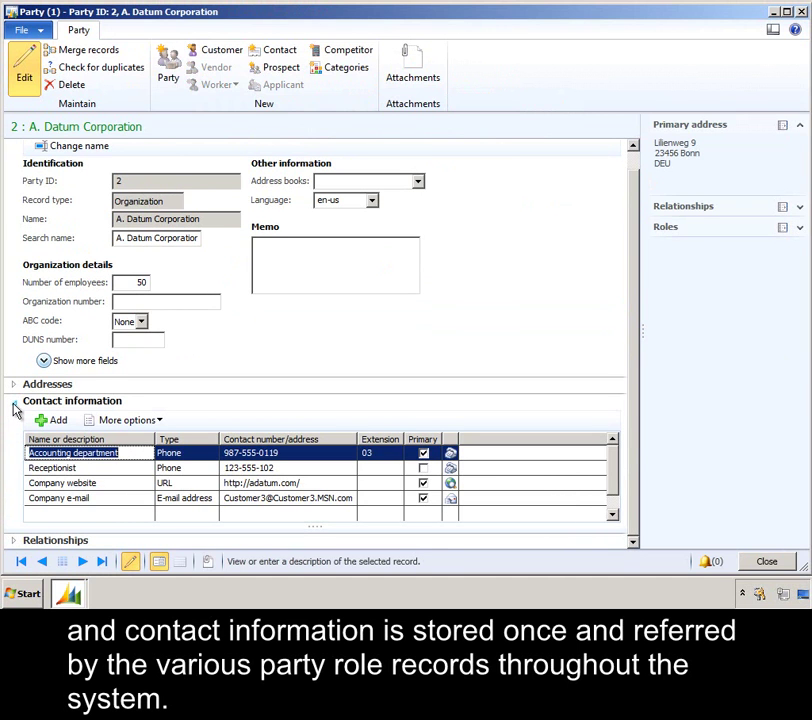
pyautogui.click(14, 402)
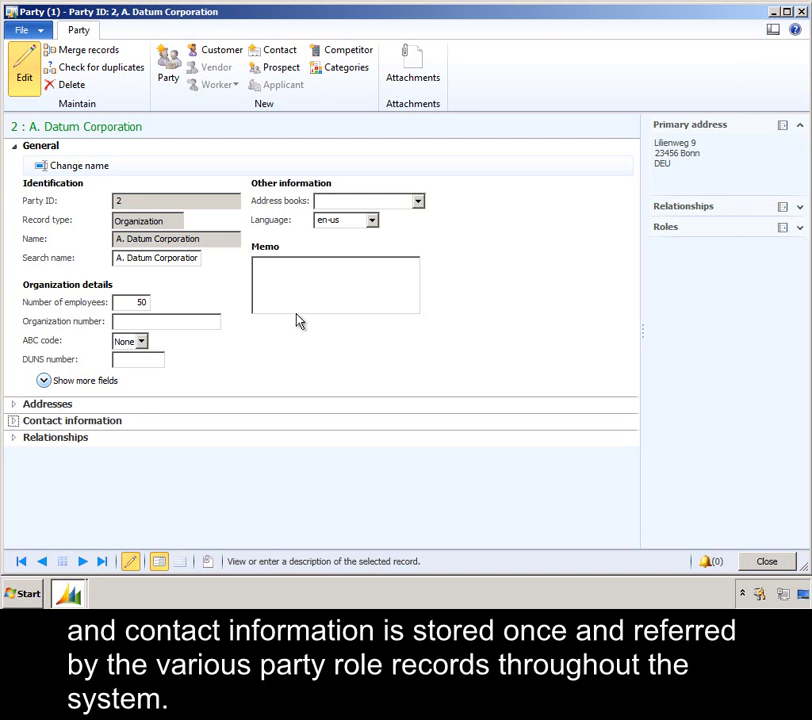
pyautogui.click(801, 12)
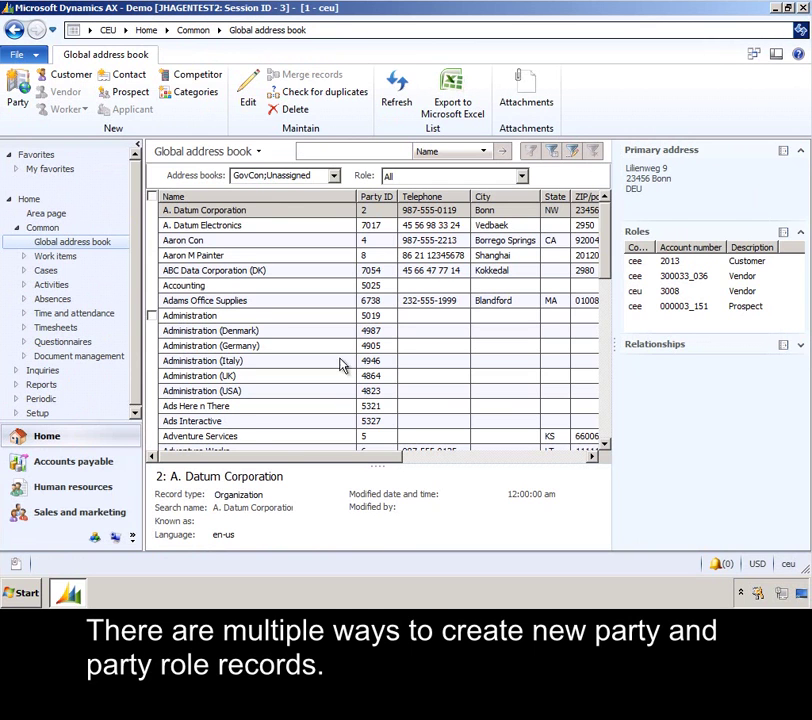
# Start a new person-type customer in All customers with the first and last name and customer group 30
pyautogui.click(123, 511)
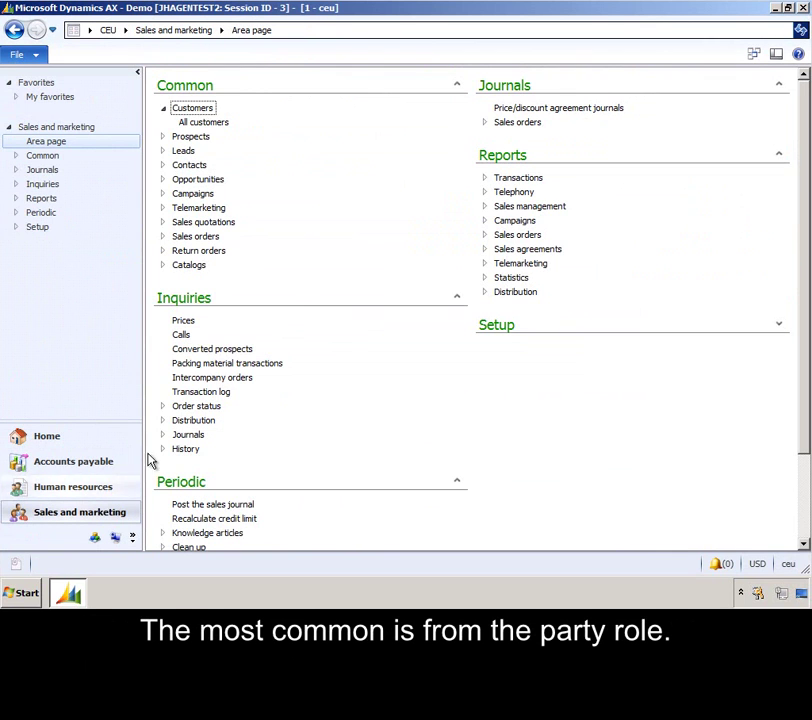
pyautogui.click(205, 123)
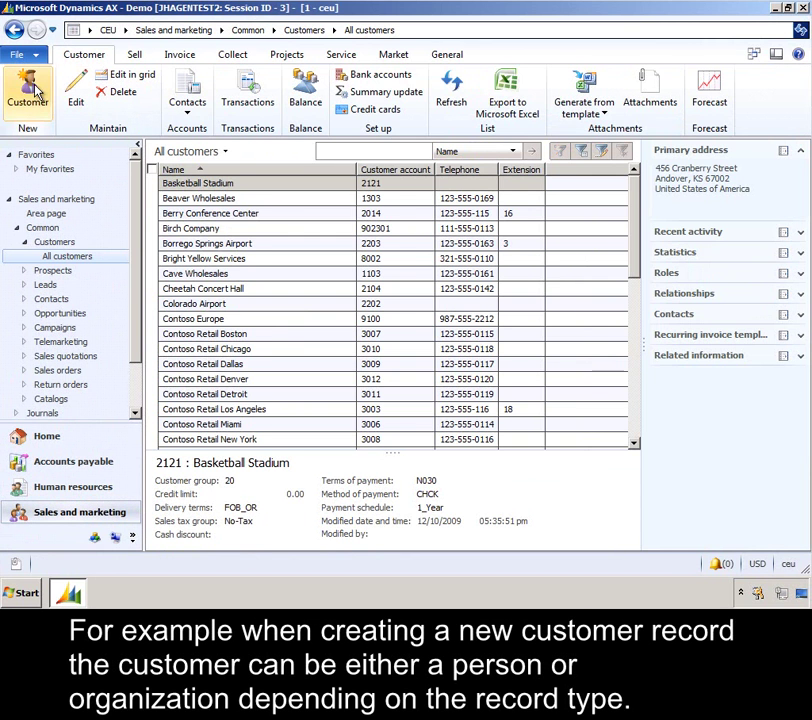
pyautogui.click(27, 88)
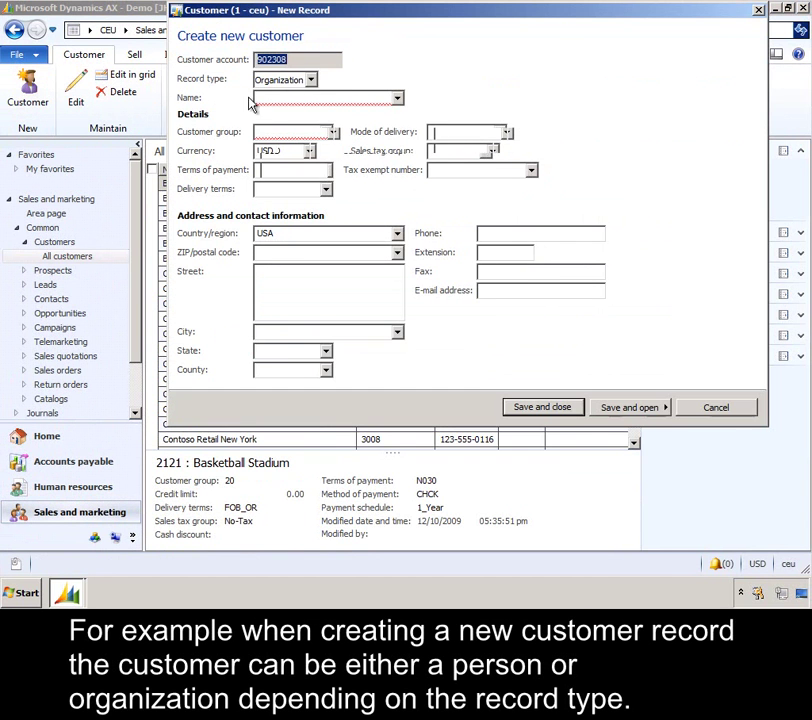
pyautogui.click(312, 80)
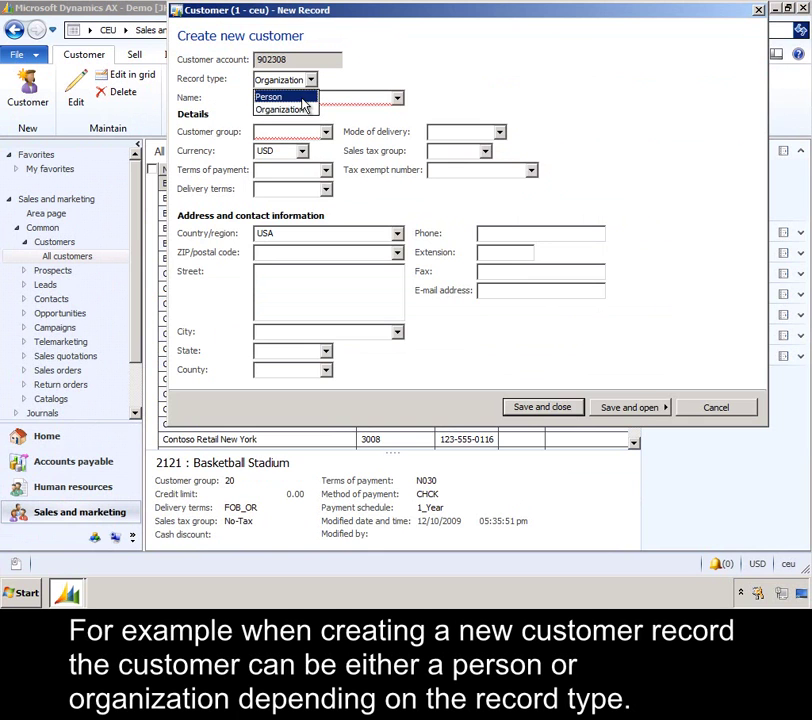
pyautogui.click(304, 97)
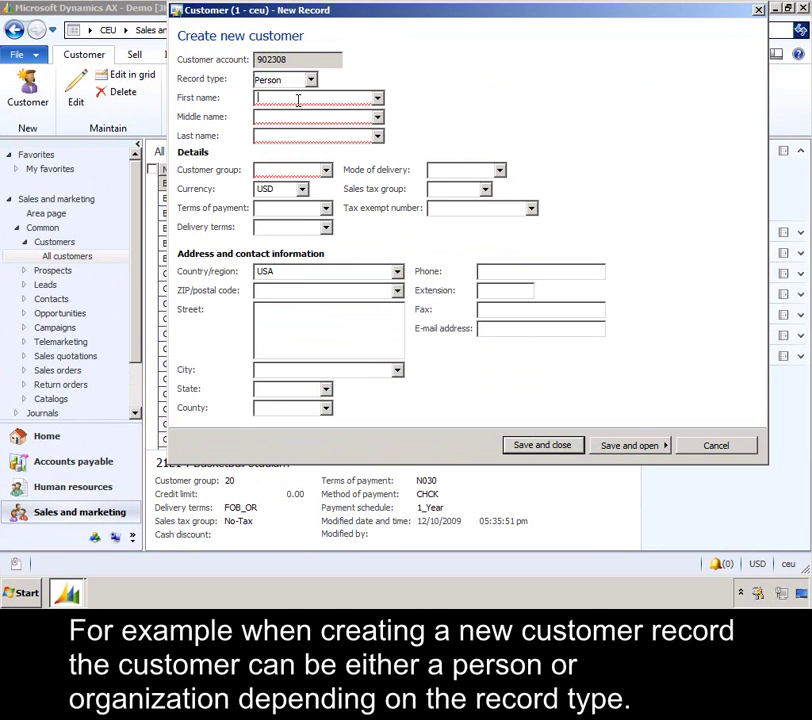
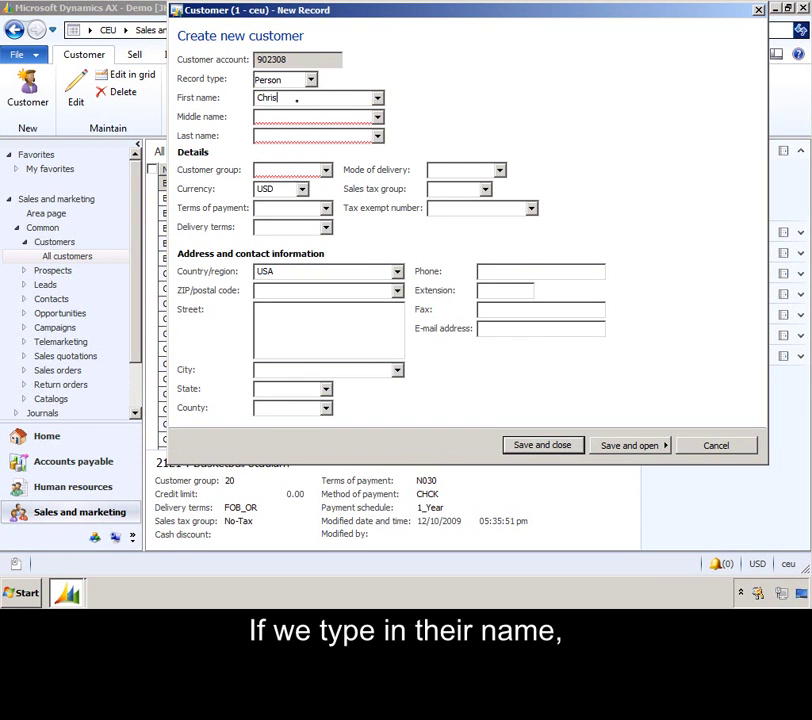
pyautogui.press('Tab')
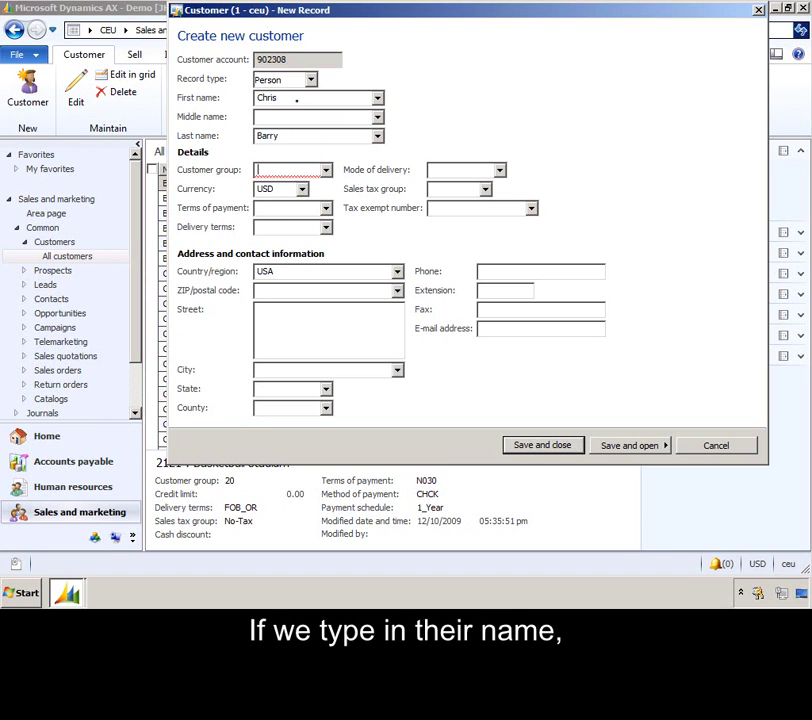
pyautogui.press('Tab')
pyautogui.write('30')
pyautogui.press('Tab')
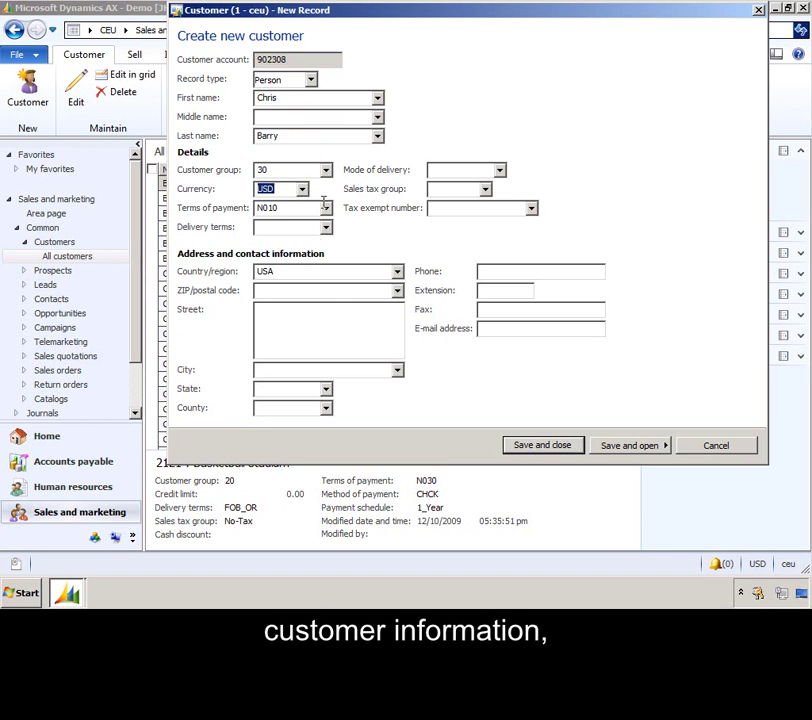
# Enter ZIP 98045, street 123 Main Ave, the customer's phone number and e-mail, then save
pyautogui.click(318, 290)
pyautogui.write('98045')
pyautogui.press('Tab')
pyautogui.write('123 ')
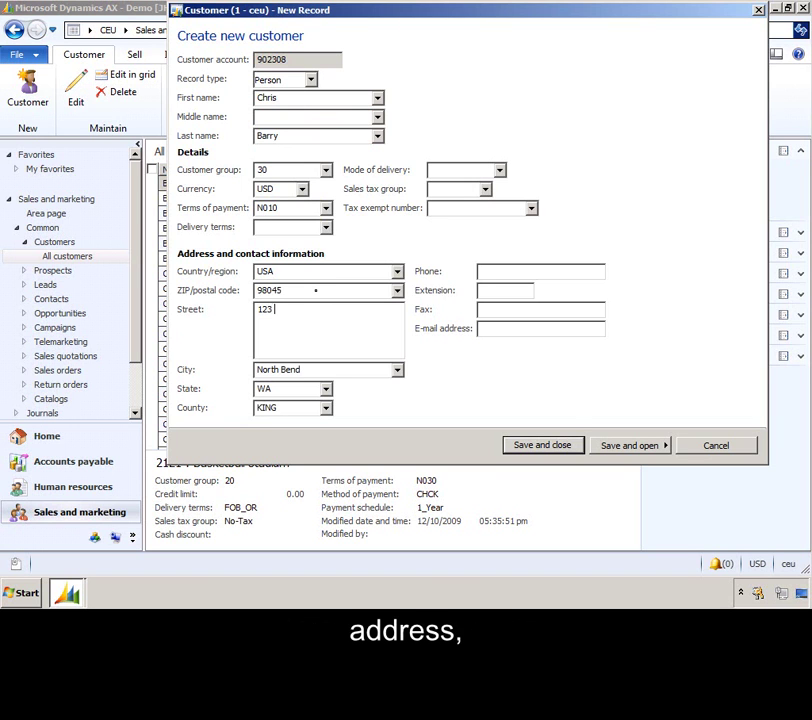
pyautogui.write('Main Ave')
pyautogui.click(521, 271)
pyautogui.write('12')
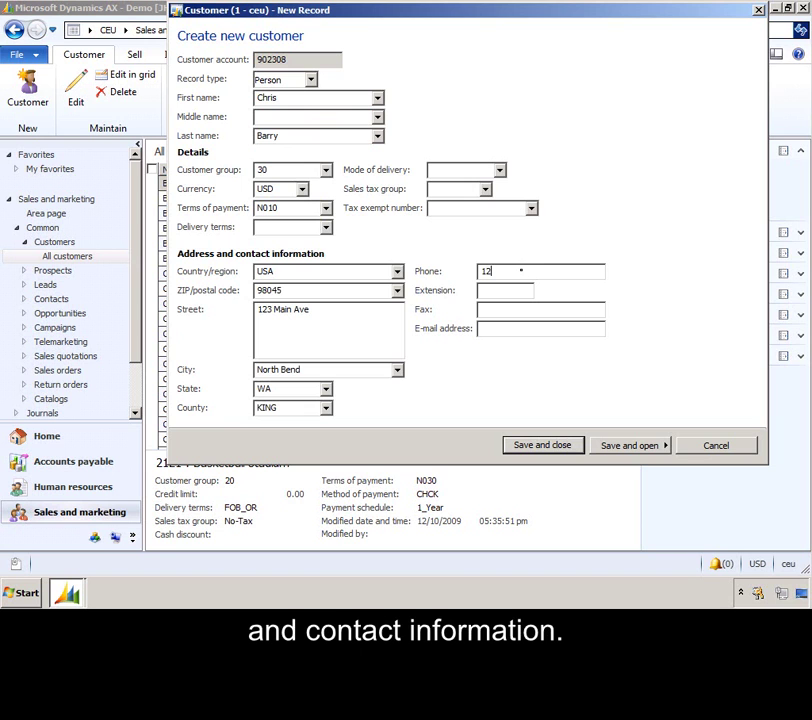
pyautogui.write('3-555-0100')
pyautogui.press('Tab')
pyautogui.press('Tab')
pyautogui.press('Tab')
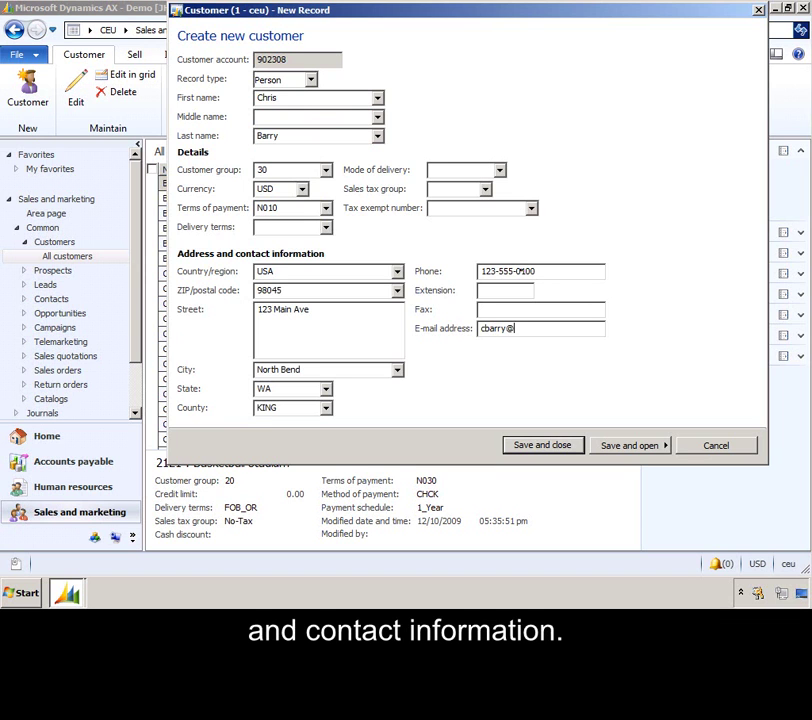
pyautogui.click(636, 446)
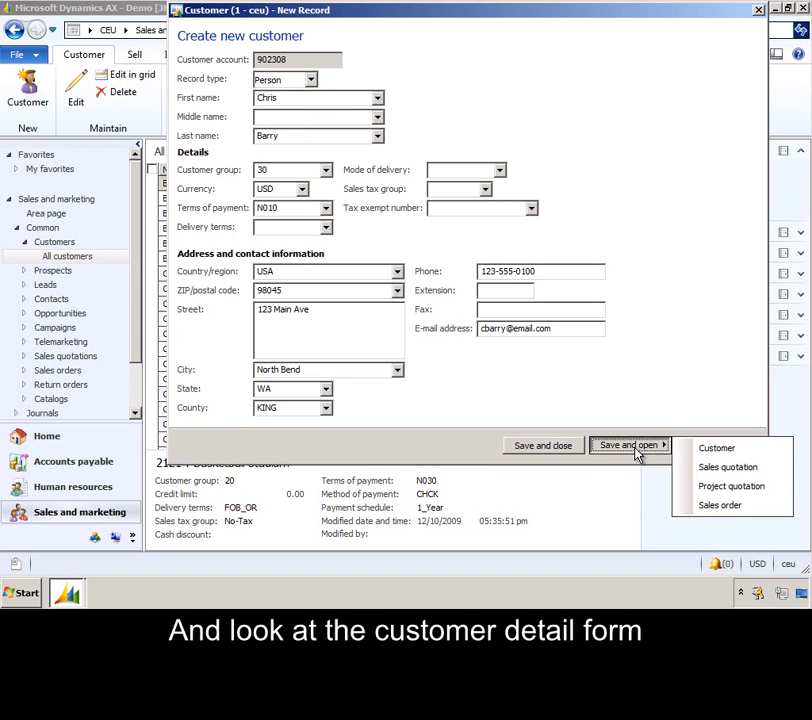
# Open the saved customer's record and check its Addresses and Contact information sections
pyautogui.click(730, 449)
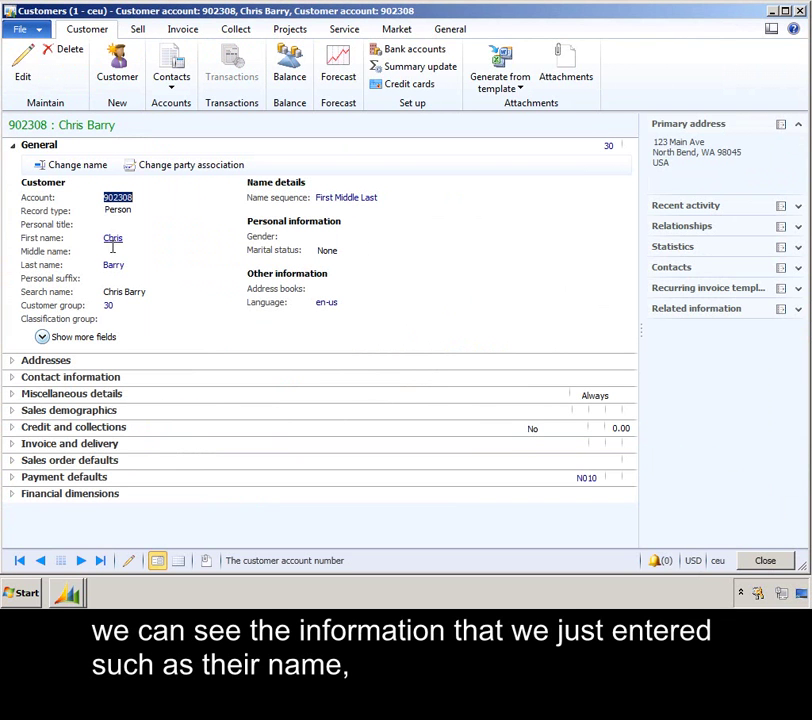
pyautogui.click(13, 362)
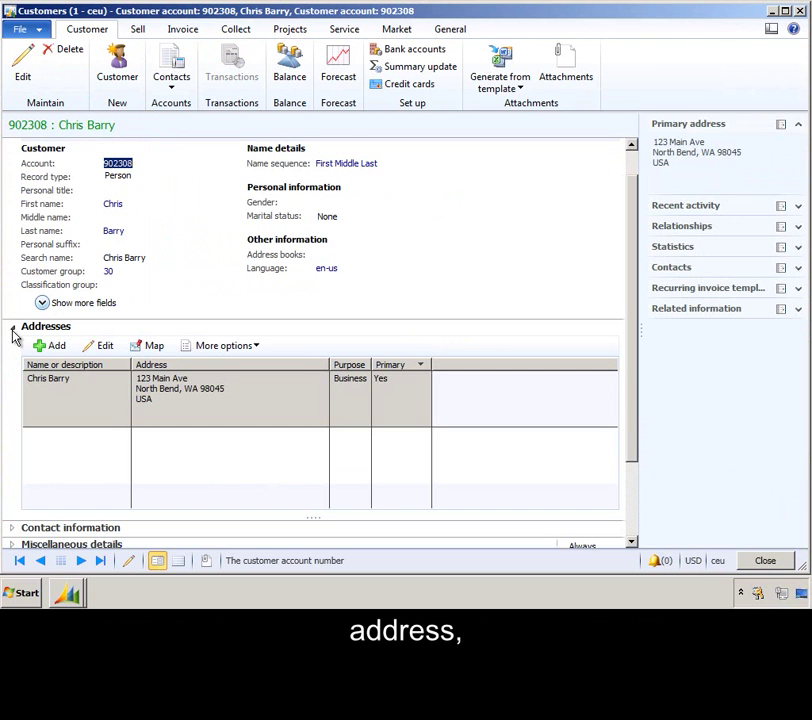
pyautogui.click(13, 330)
pyautogui.click(13, 377)
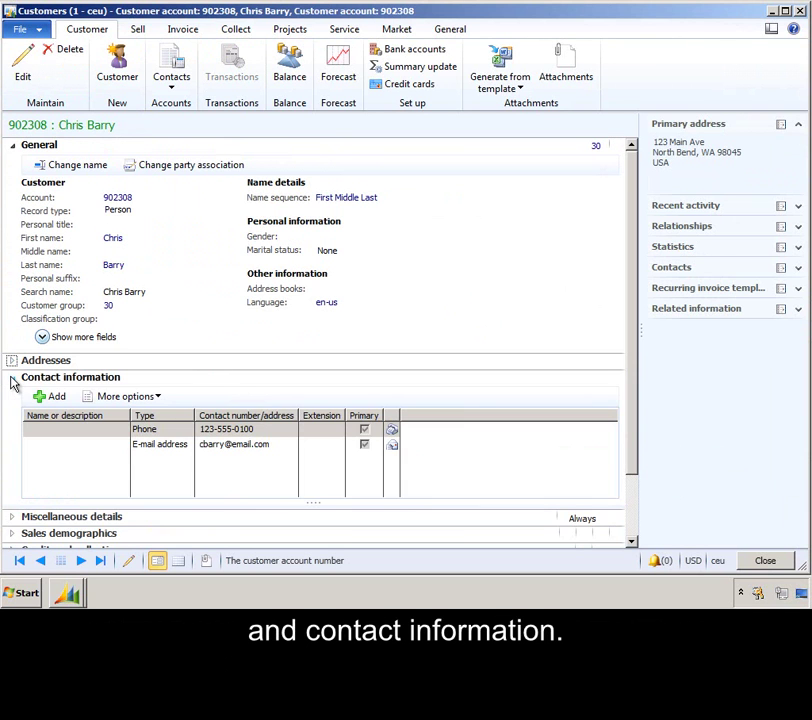
pyautogui.click(13, 377)
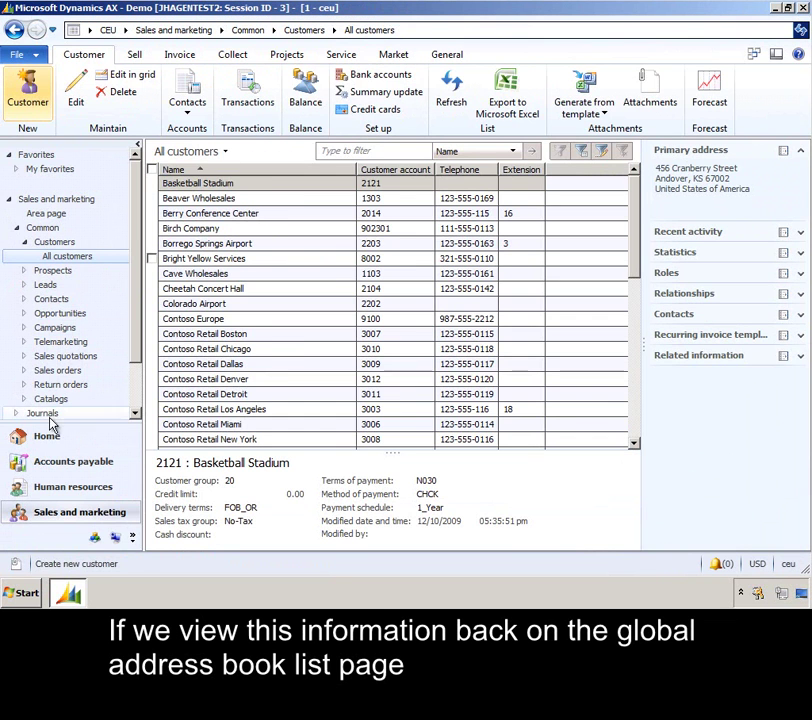
# Search the global address book for the customer's last name, open the party, and review its addresses and contacts
pyautogui.click(56, 440)
pyautogui.click(241, 108)
pyautogui.write('barry')
pyautogui.press('Return')
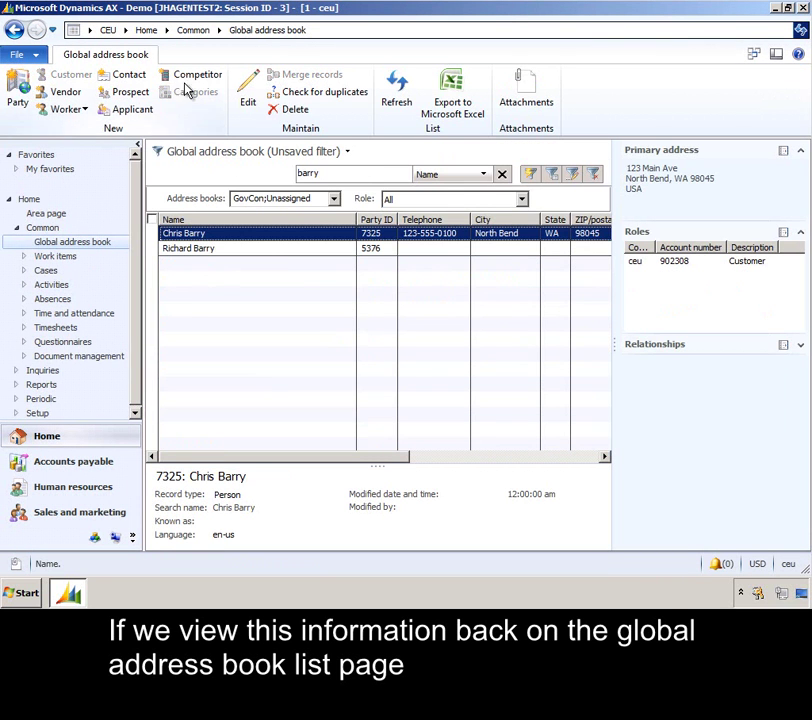
pyautogui.click(248, 88)
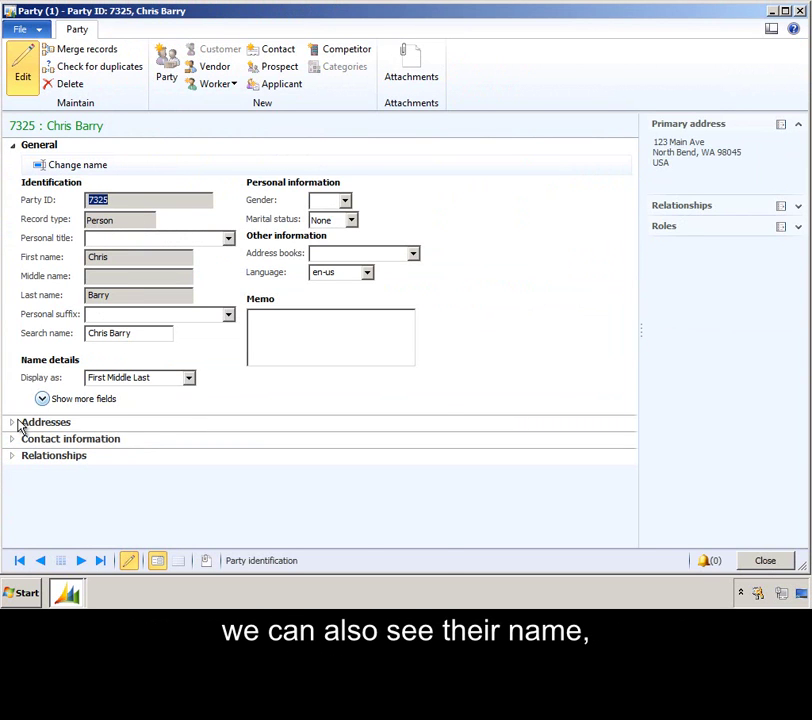
pyautogui.click(18, 426)
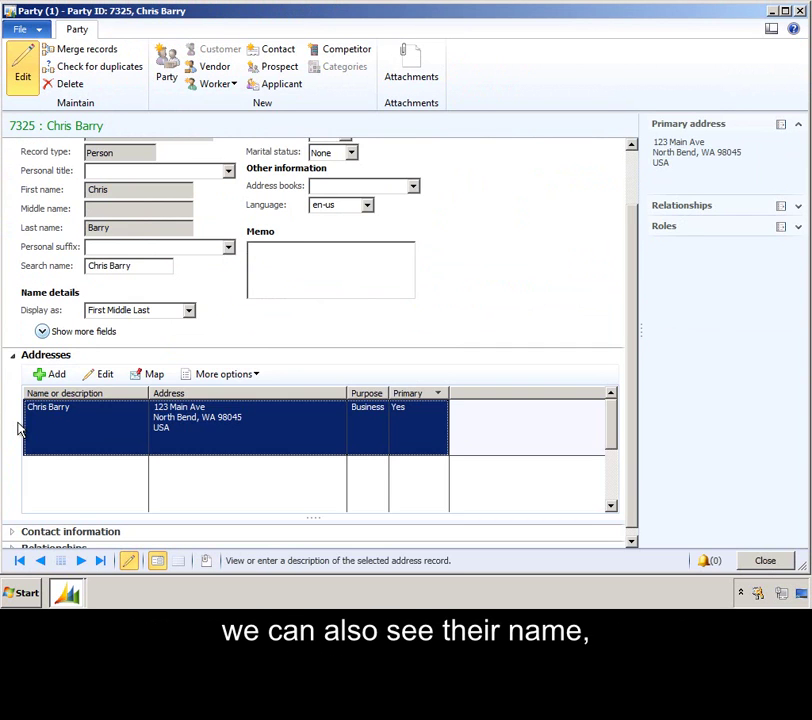
pyautogui.click(15, 356)
pyautogui.click(14, 441)
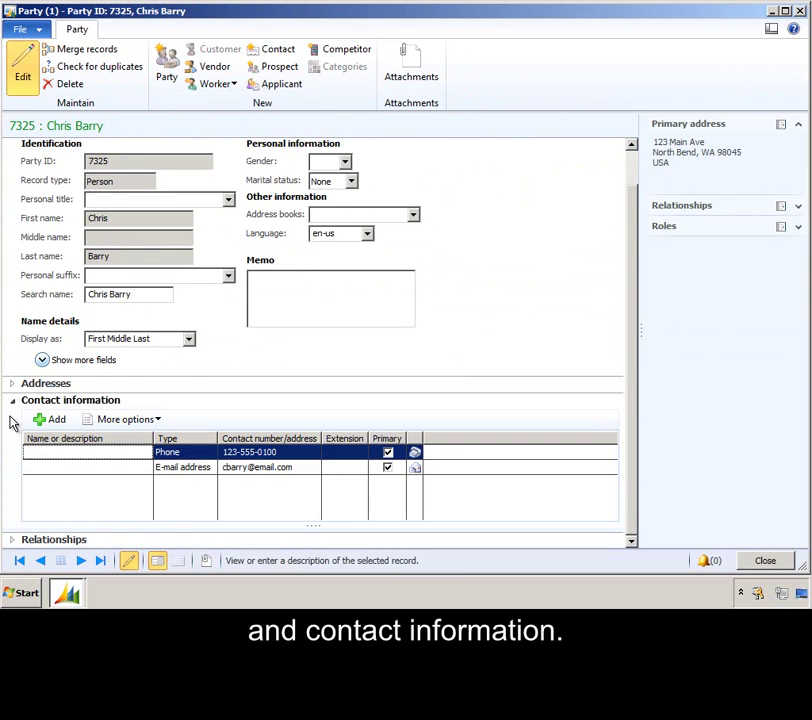
pyautogui.click(14, 402)
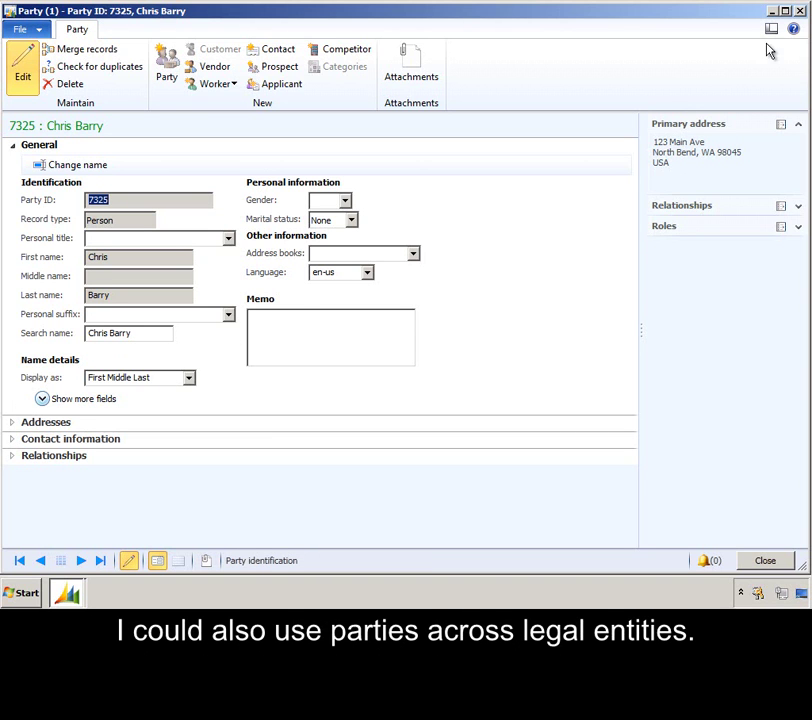
# Close the party record, switch to company CEUE, and open Accounts payable's All vendors list
pyautogui.click(801, 11)
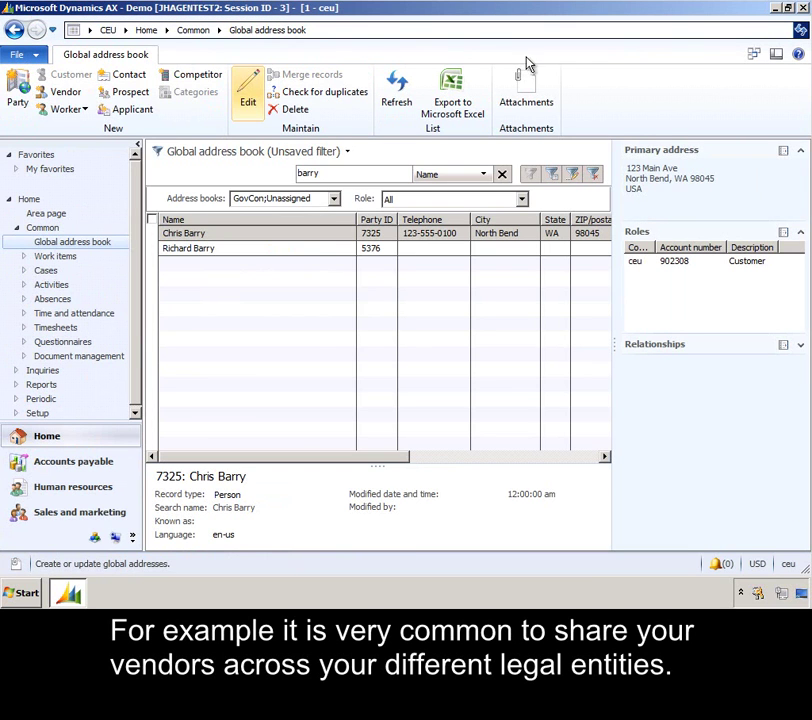
pyautogui.click(88, 30)
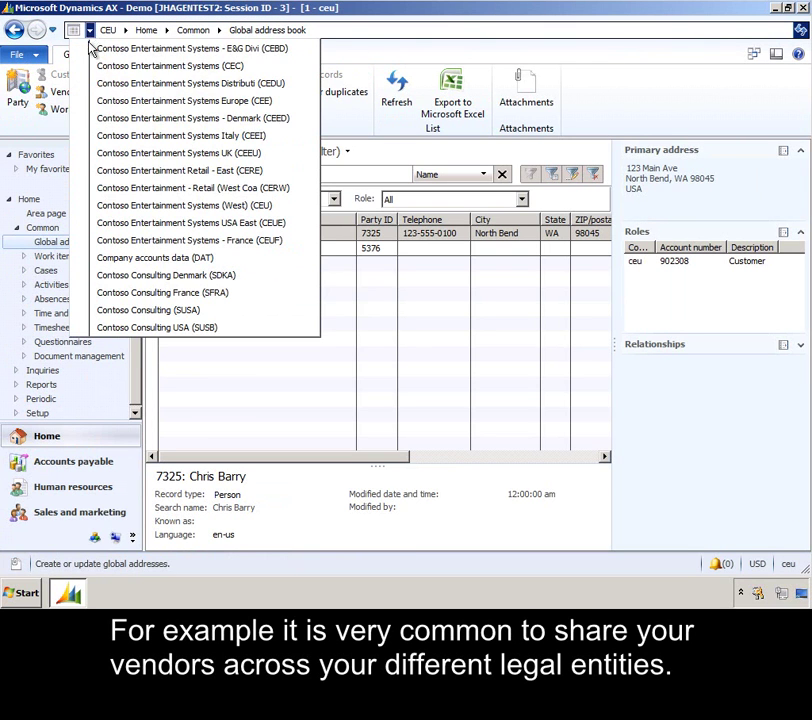
pyautogui.click(105, 223)
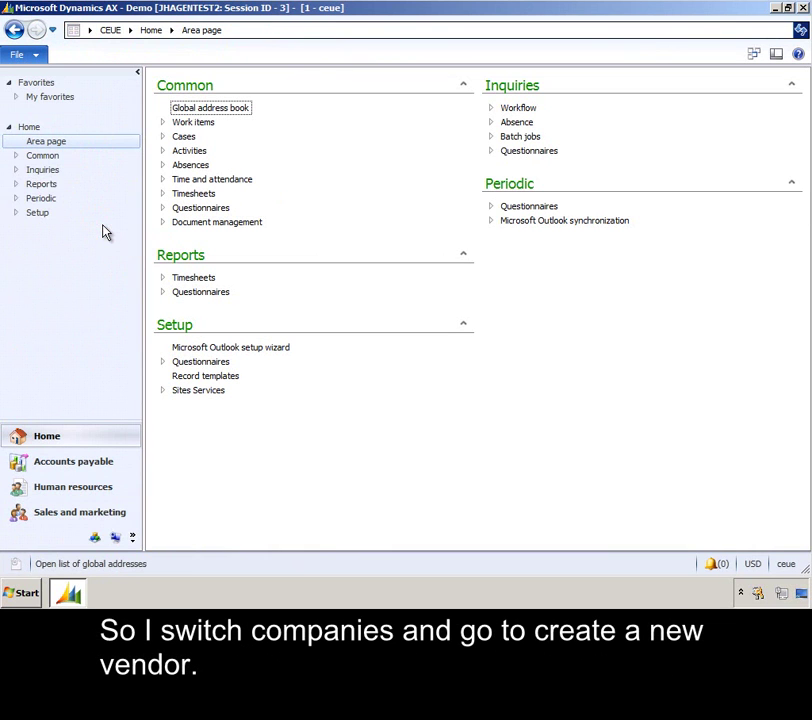
pyautogui.click(42, 466)
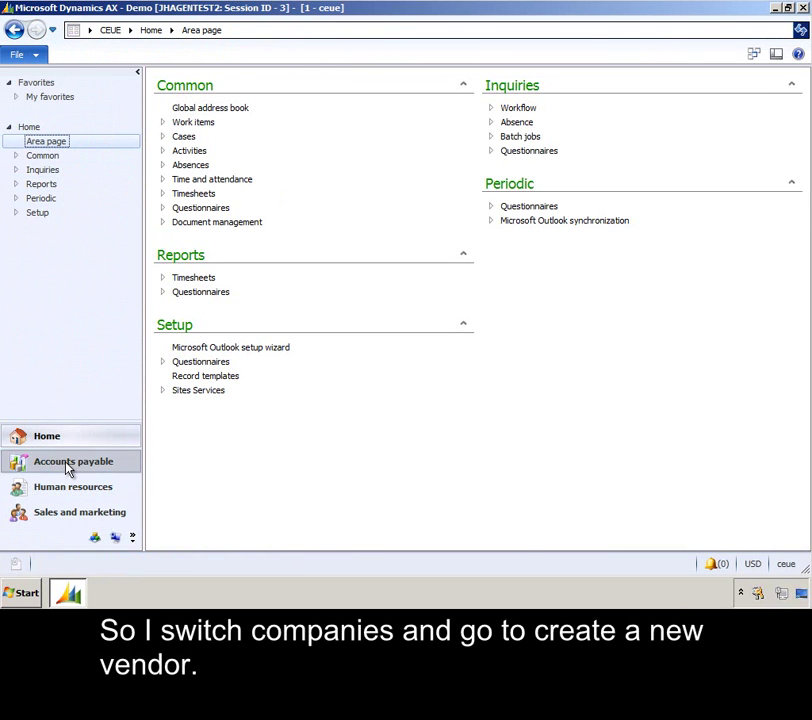
pyautogui.click(208, 124)
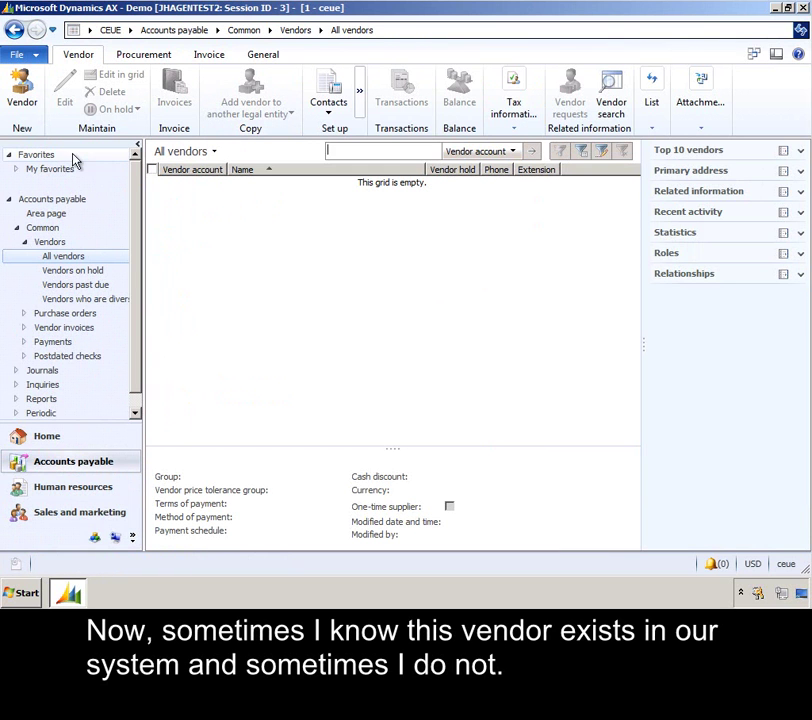
# Create a new vendor from the existing A. Datum Electronics party via the Name lookup, checking its roles
pyautogui.click(22, 92)
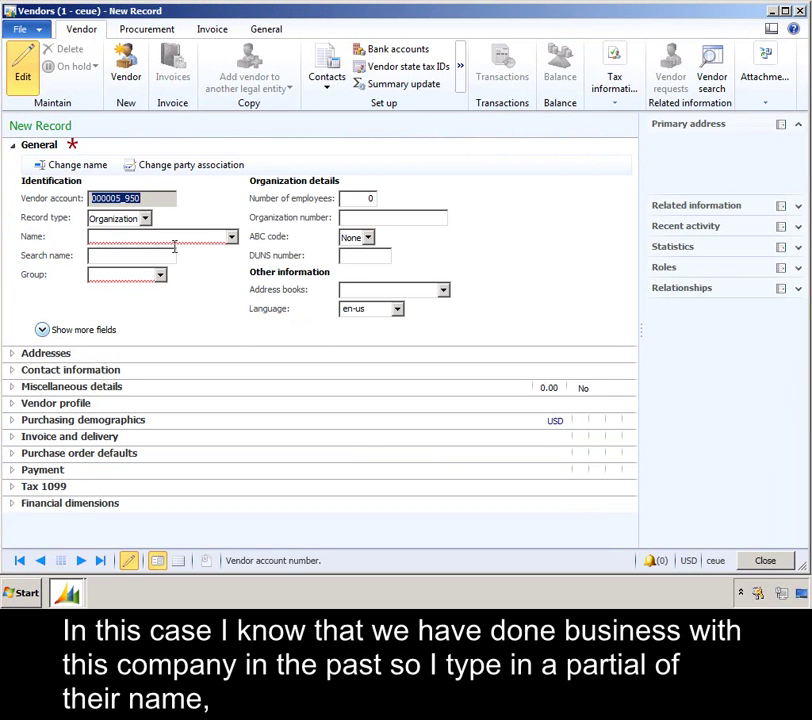
pyautogui.click(173, 234)
pyautogui.write('A. Dat')
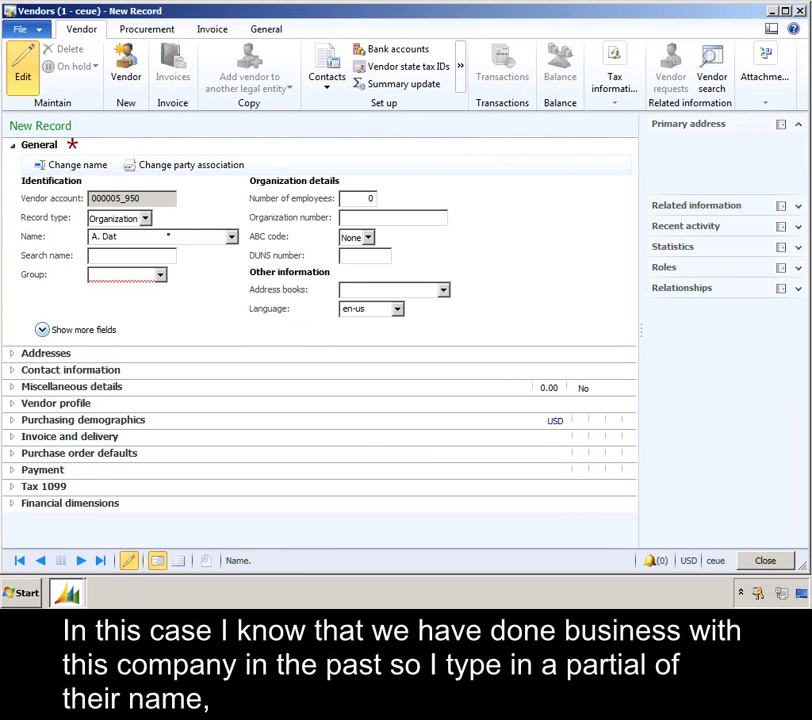
pyautogui.click(231, 237)
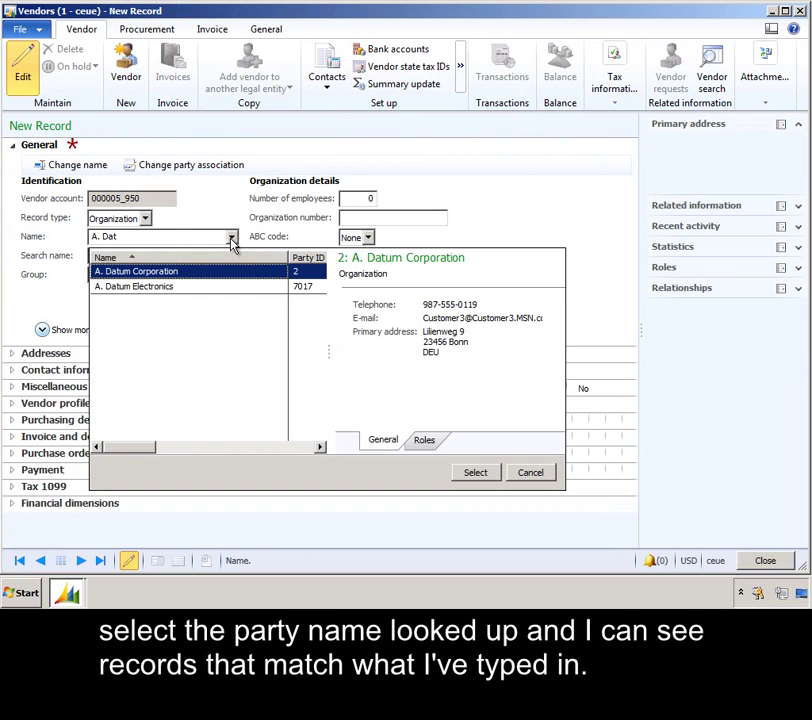
pyautogui.click(199, 286)
pyautogui.click(199, 274)
pyautogui.click(202, 288)
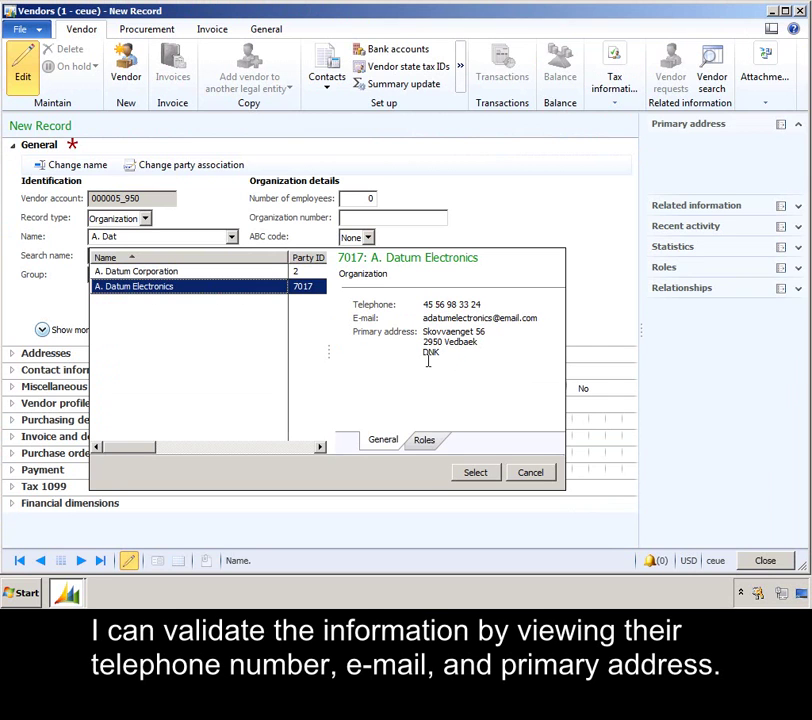
pyautogui.click(432, 445)
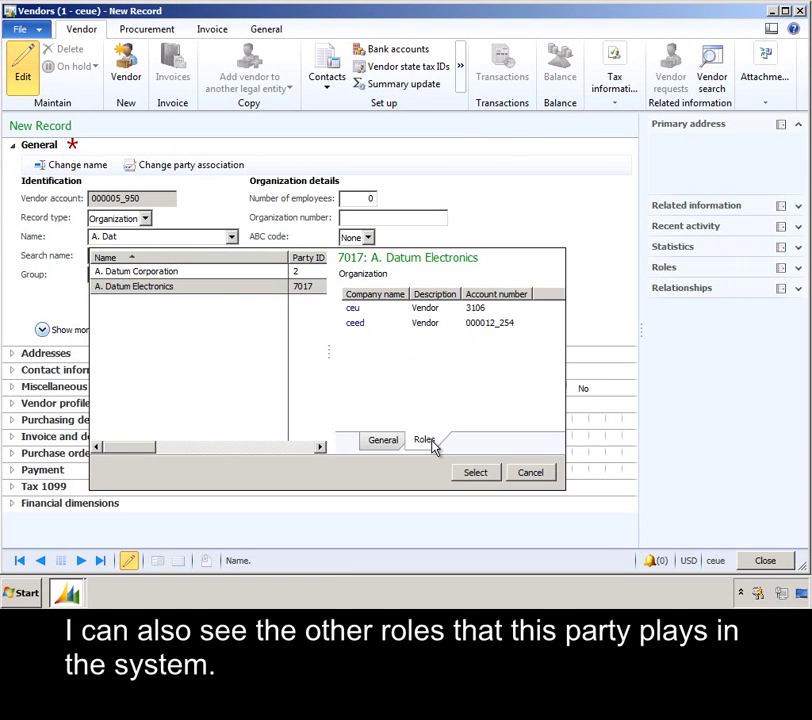
pyautogui.click(489, 478)
# Assign vendor group 10, verify the inherited addresses and contacts, and save vendor 000005_950
pyautogui.click(160, 275)
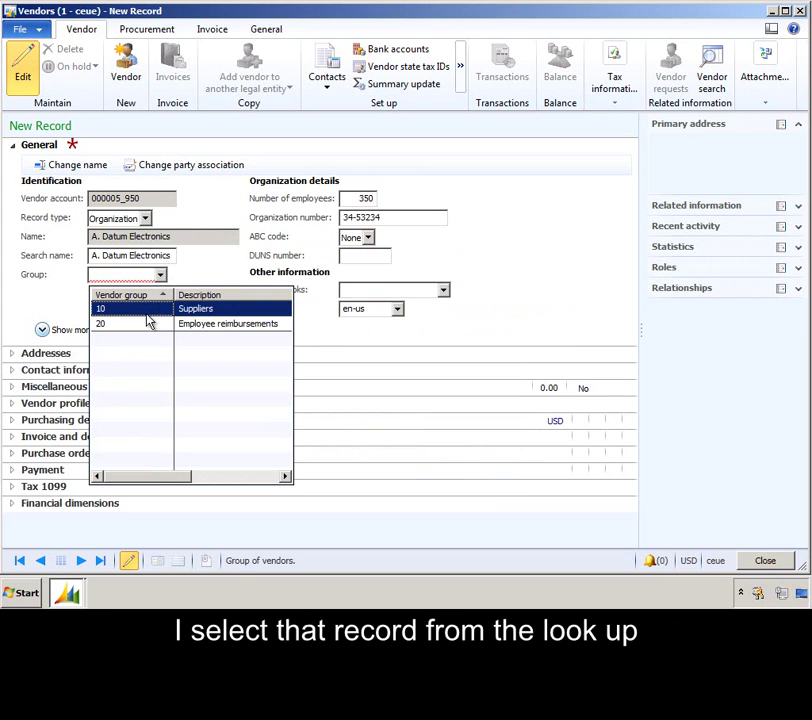
pyautogui.click(147, 317)
pyautogui.click(14, 353)
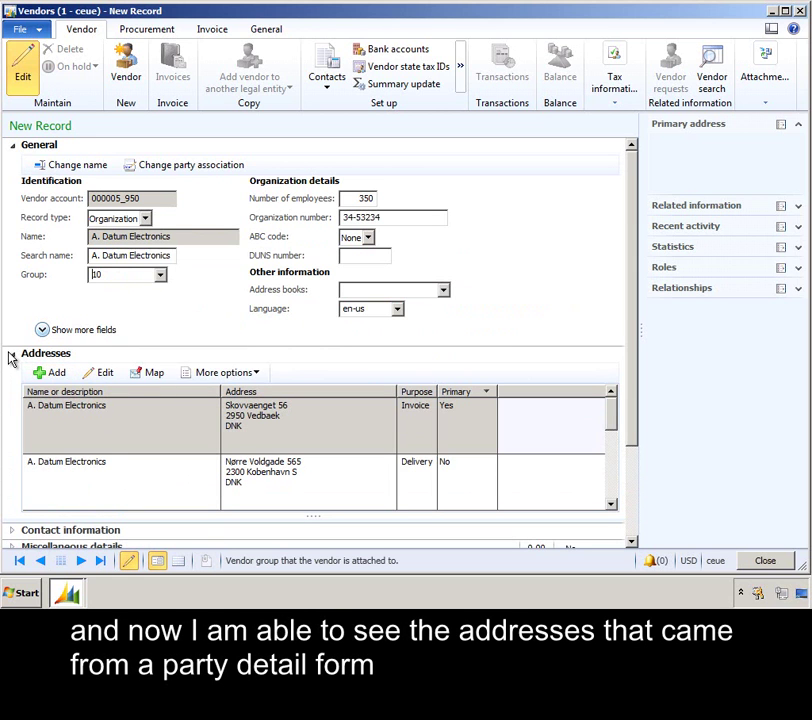
pyautogui.click(14, 355)
pyautogui.click(13, 372)
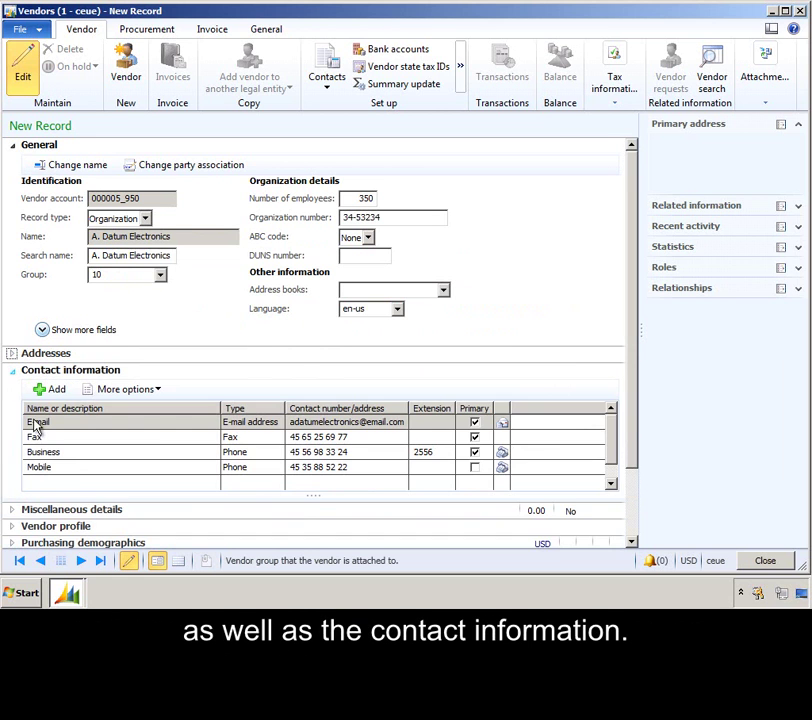
pyautogui.click(12, 371)
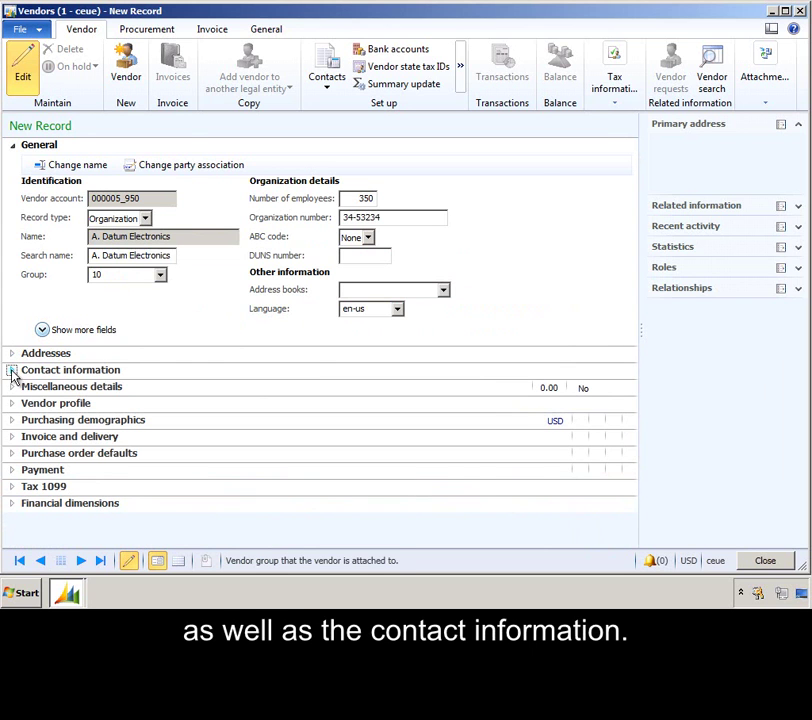
pyautogui.hotkey('ctrl', 's')
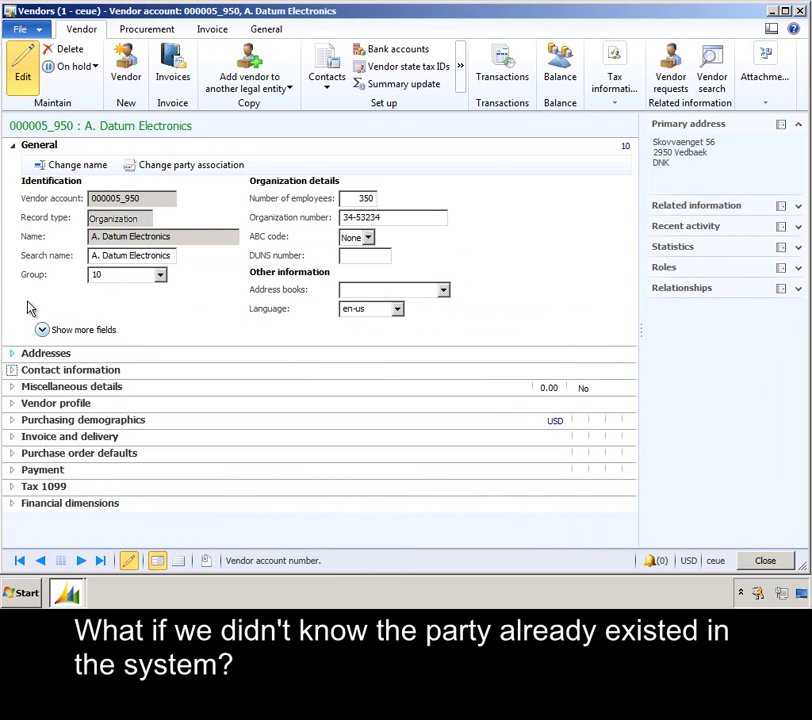
# Start a new vendor named Adams Office Supplies and link it to the existing party in the duplicate dialog
pyautogui.click(125, 70)
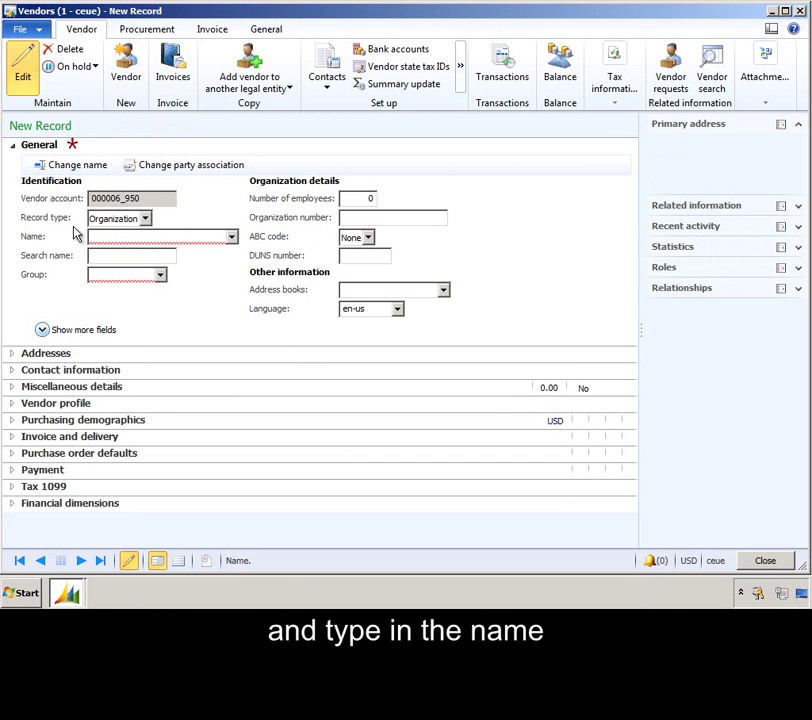
pyautogui.write('Adams Office Supplies')
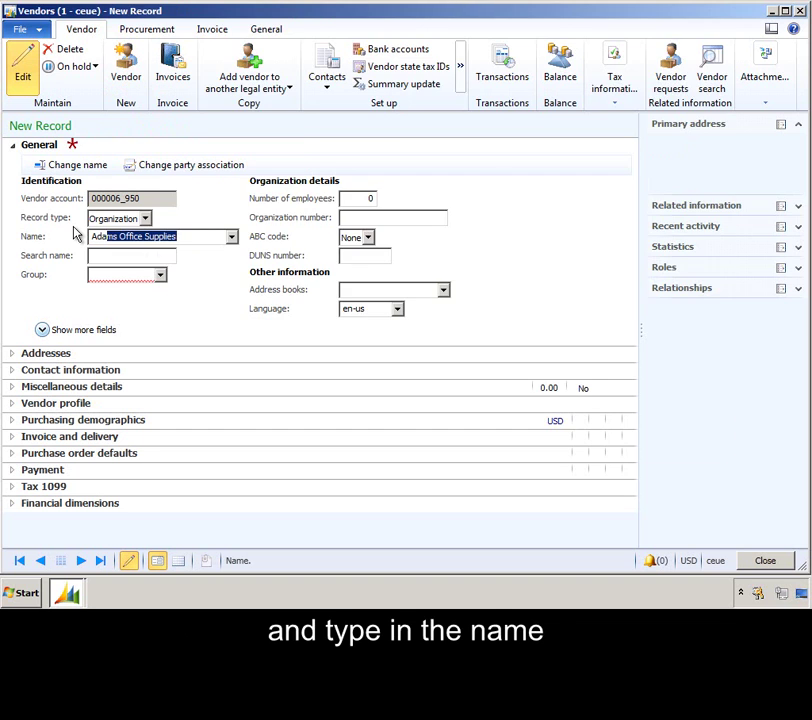
pyautogui.press('Tab')
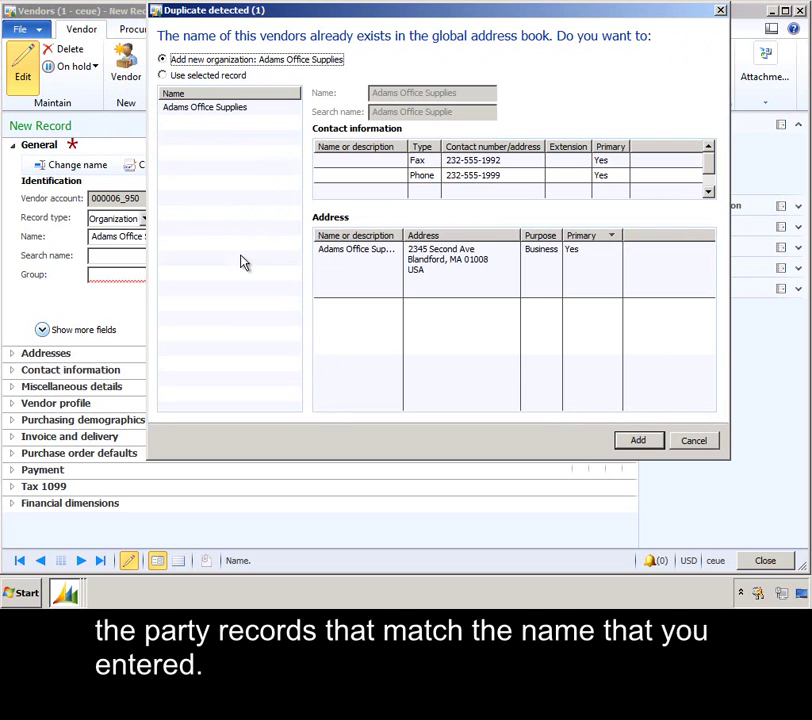
pyautogui.click(208, 78)
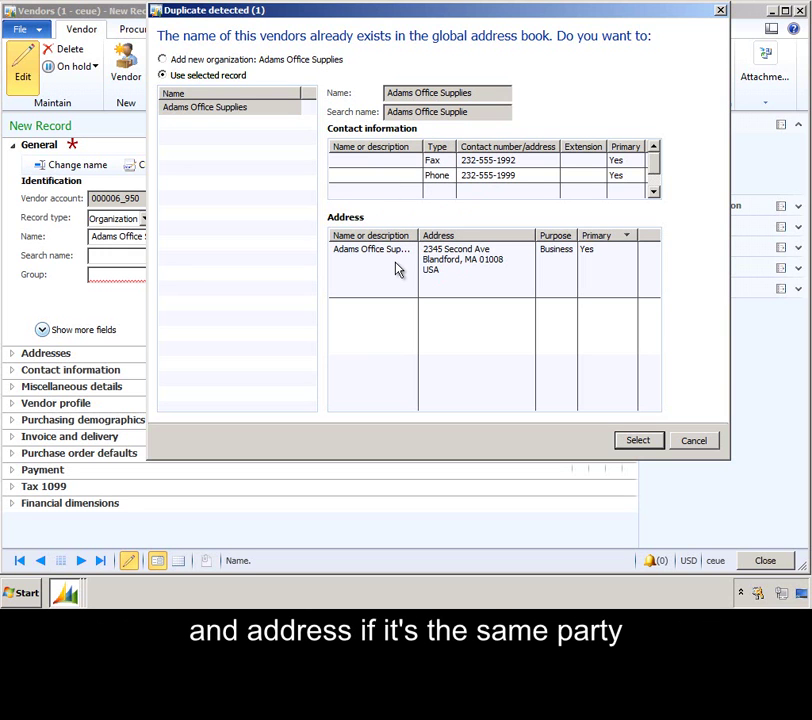
pyautogui.click(199, 62)
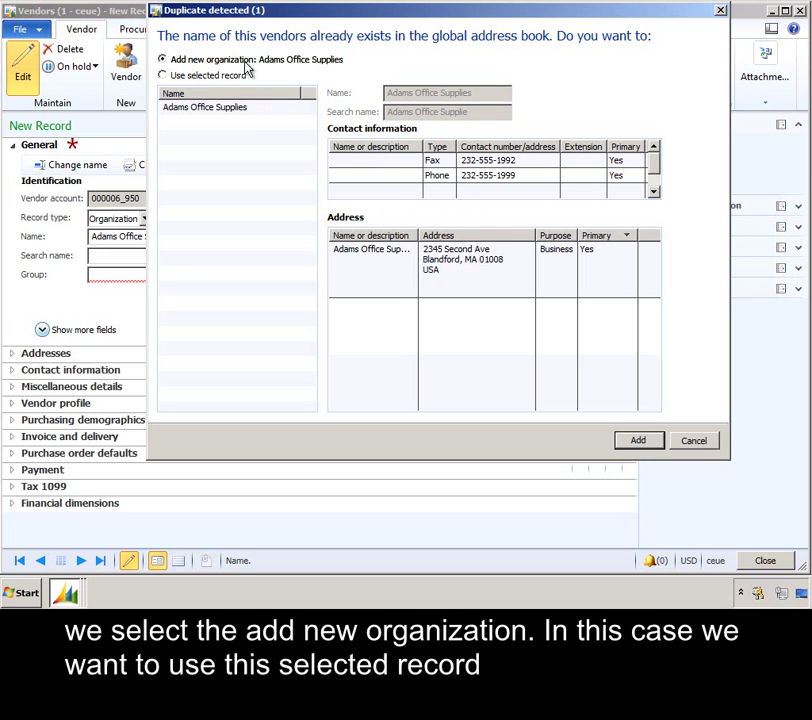
pyautogui.click(218, 77)
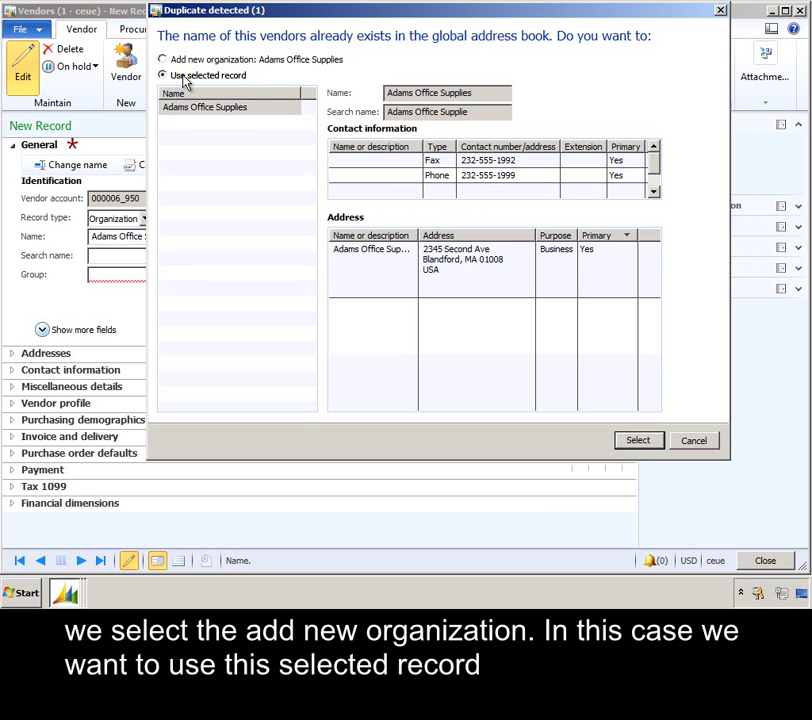
pyautogui.click(645, 441)
# Set the Adams Office Supplies vendor to group 10, review its addresses and contacts, and close it
pyautogui.click(160, 275)
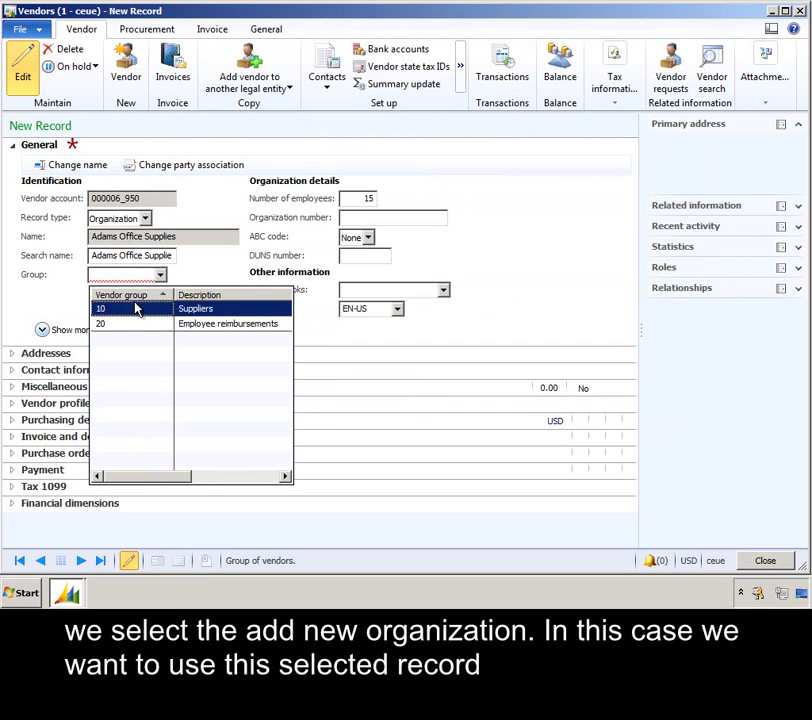
pyautogui.click(134, 310)
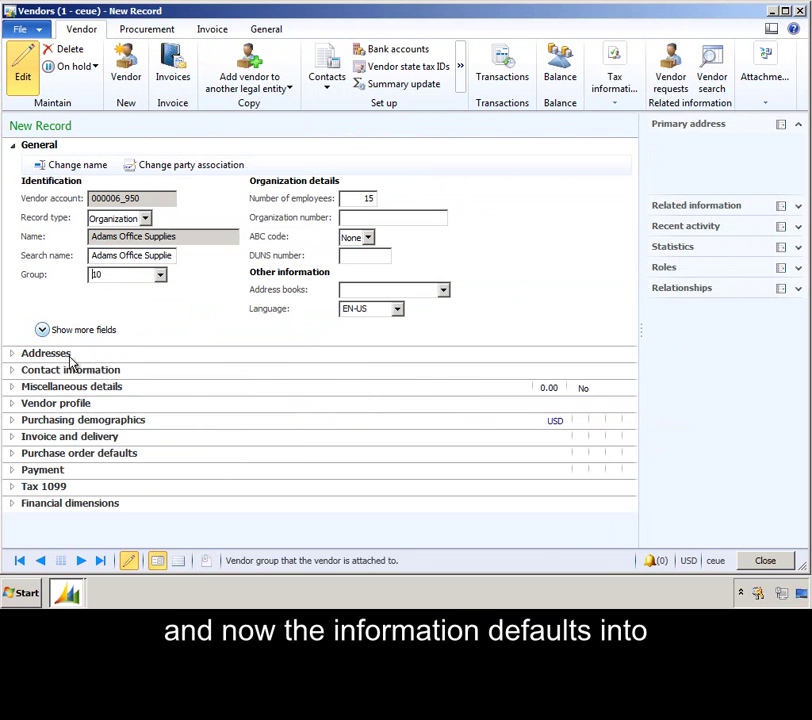
pyautogui.click(14, 356)
pyautogui.click(14, 358)
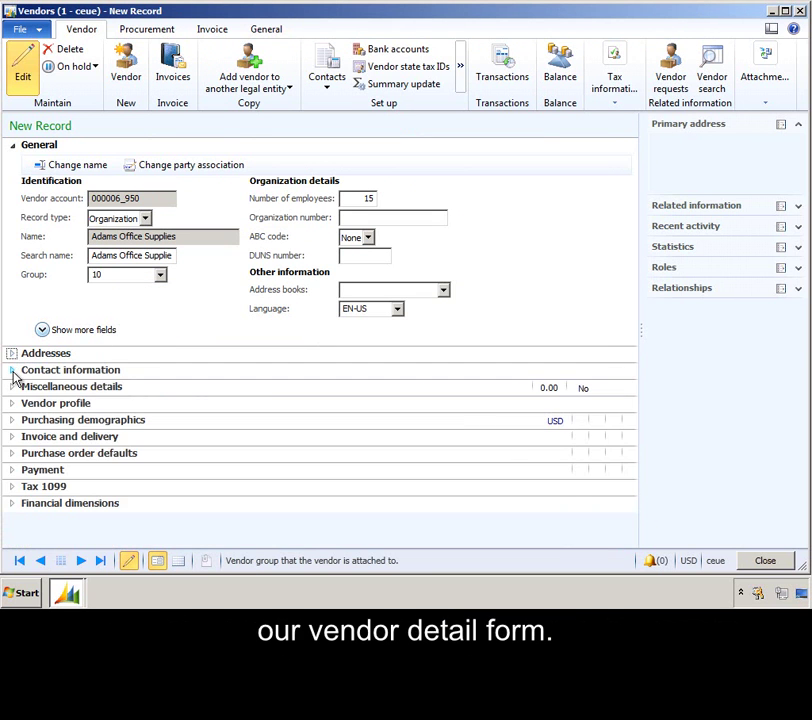
pyautogui.click(14, 374)
pyautogui.click(13, 373)
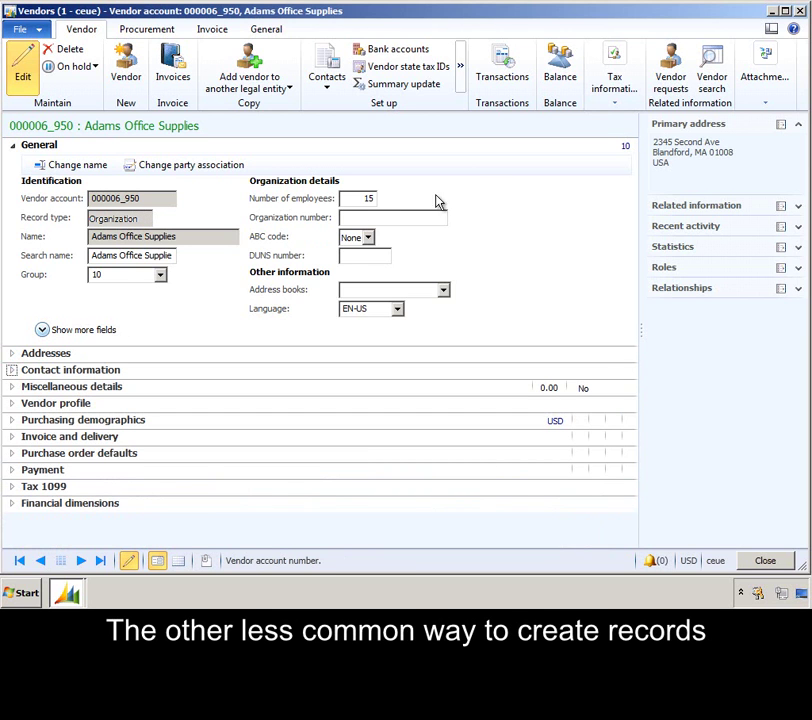
pyautogui.click(798, 11)
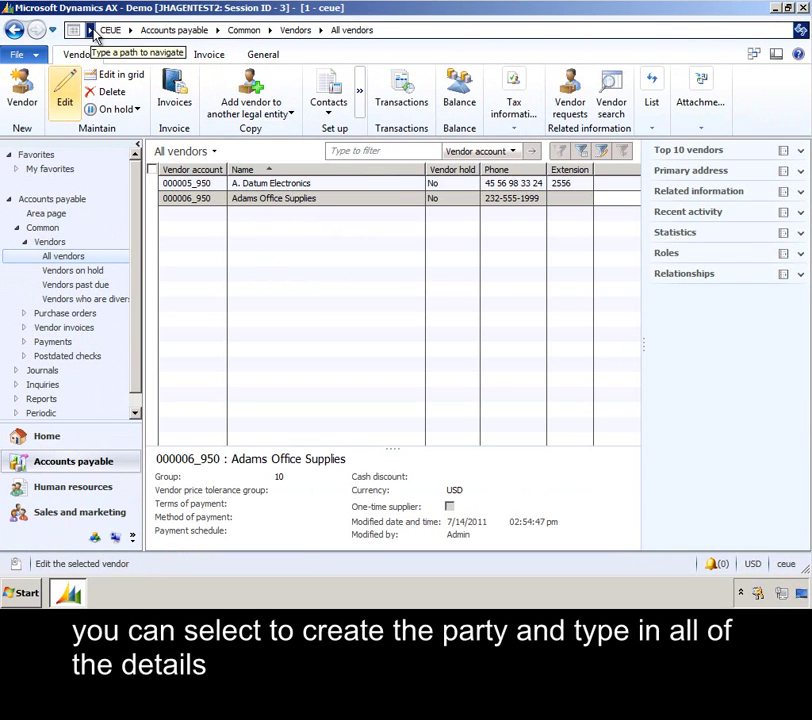
# Switch to company CEU and open the global address book from the Home area
pyautogui.click(91, 31)
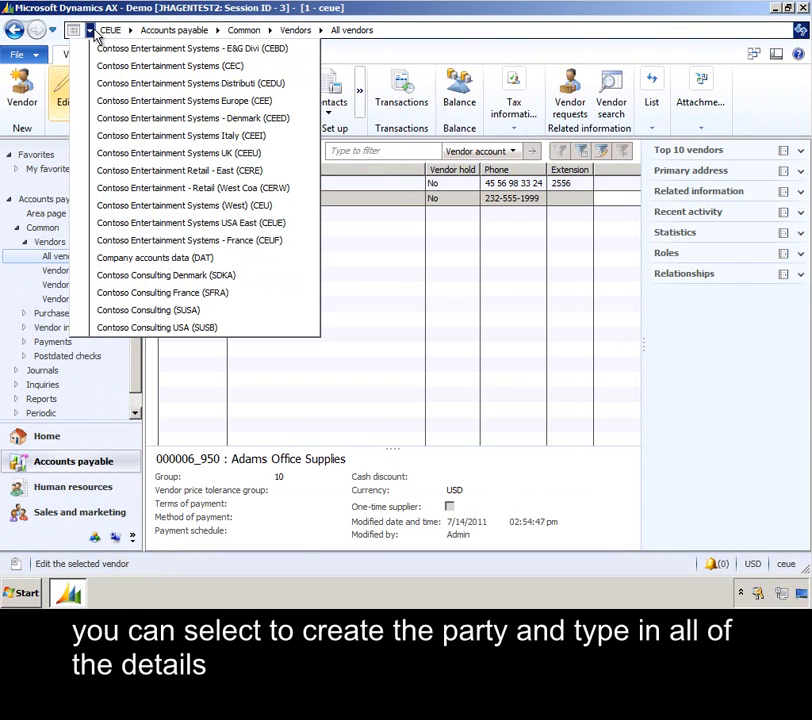
pyautogui.click(143, 207)
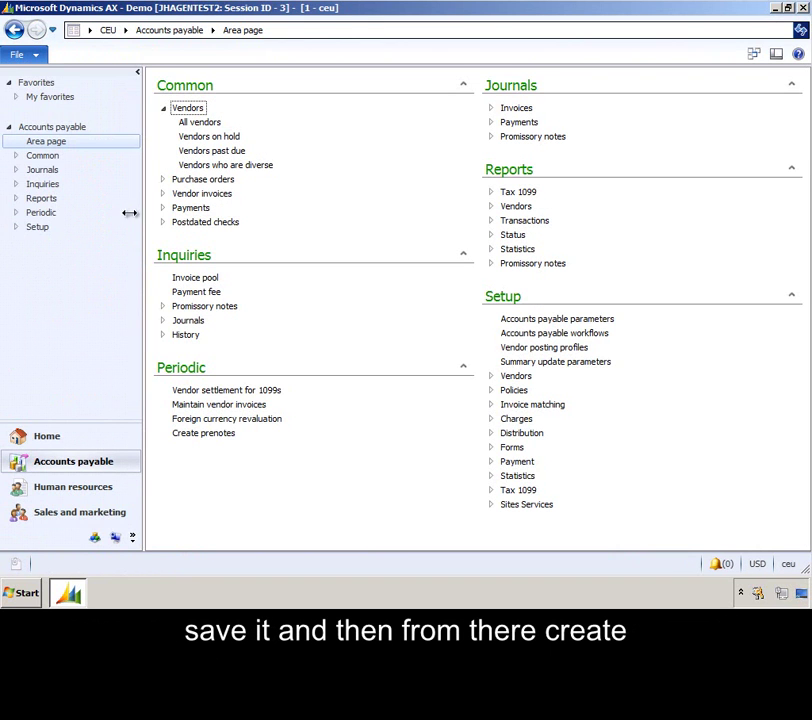
pyautogui.click(54, 437)
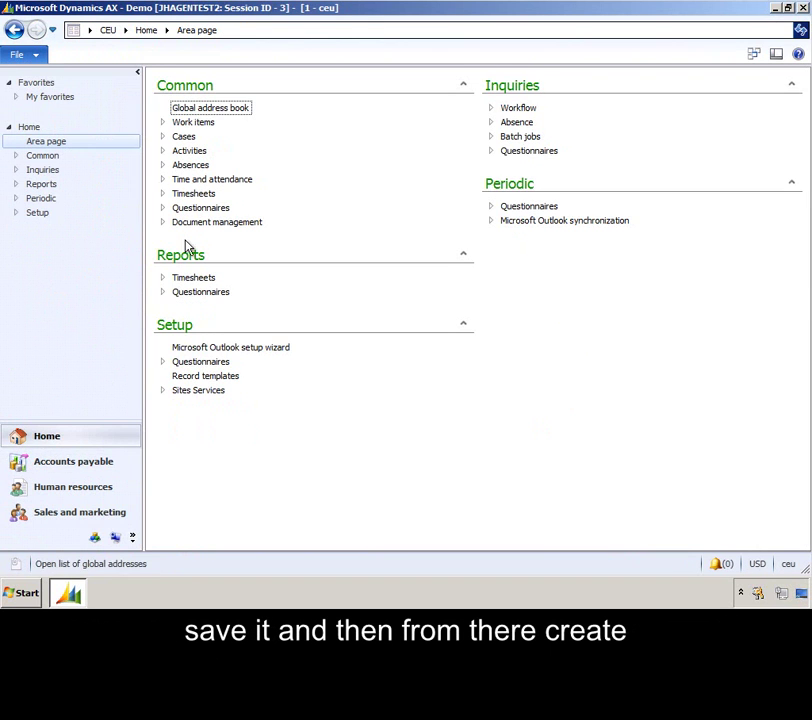
pyautogui.click(248, 109)
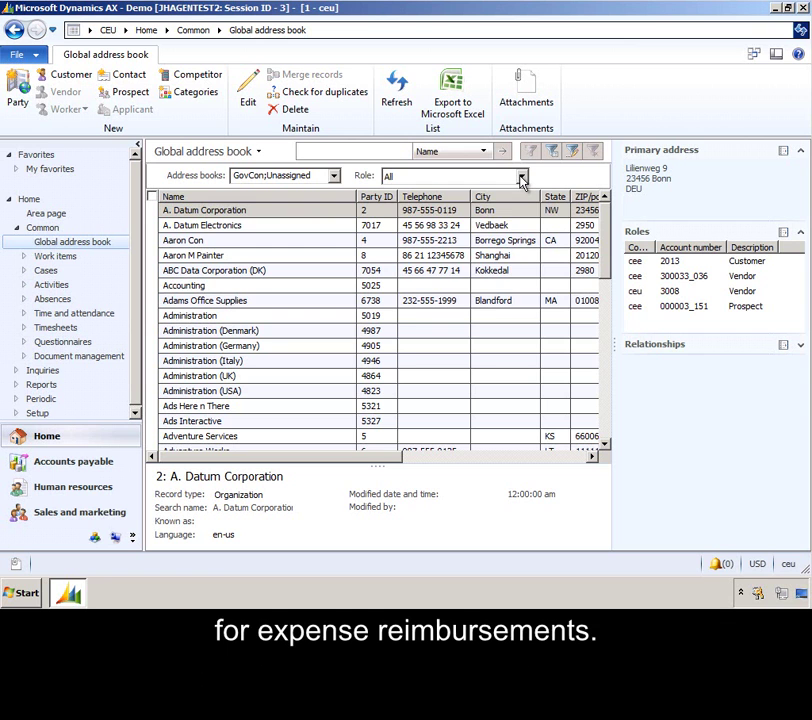
# Filter the global address book to the Workers role, searching on part of the worker's name
pyautogui.click(521, 178)
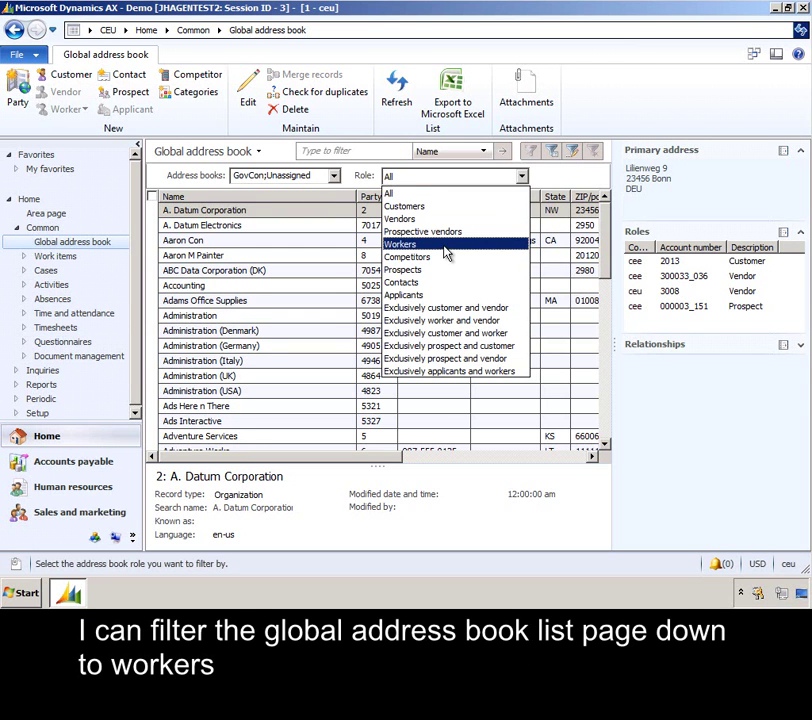
pyautogui.click(446, 254)
pyautogui.click(380, 174)
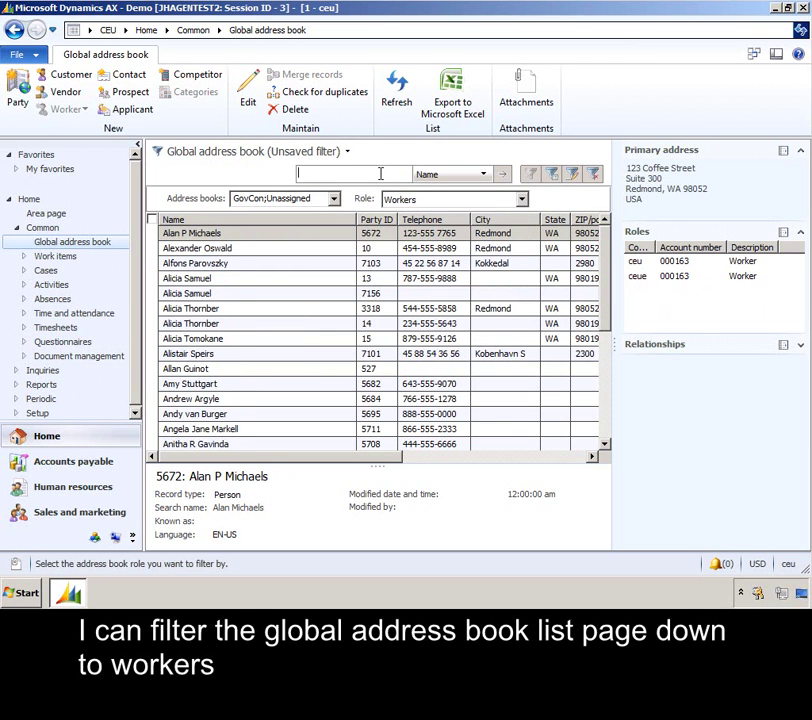
pyautogui.write('nancy and')
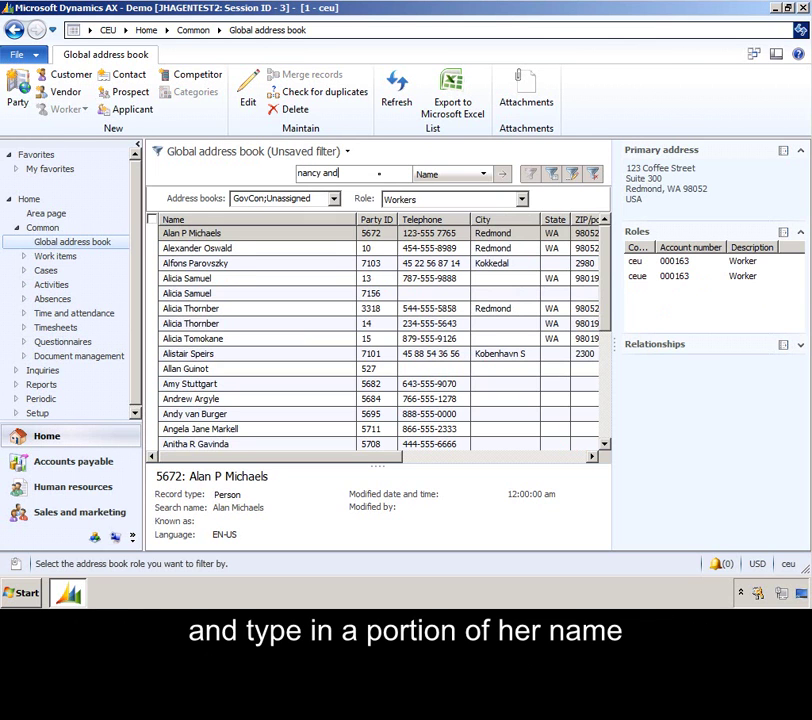
pyautogui.press('Return')
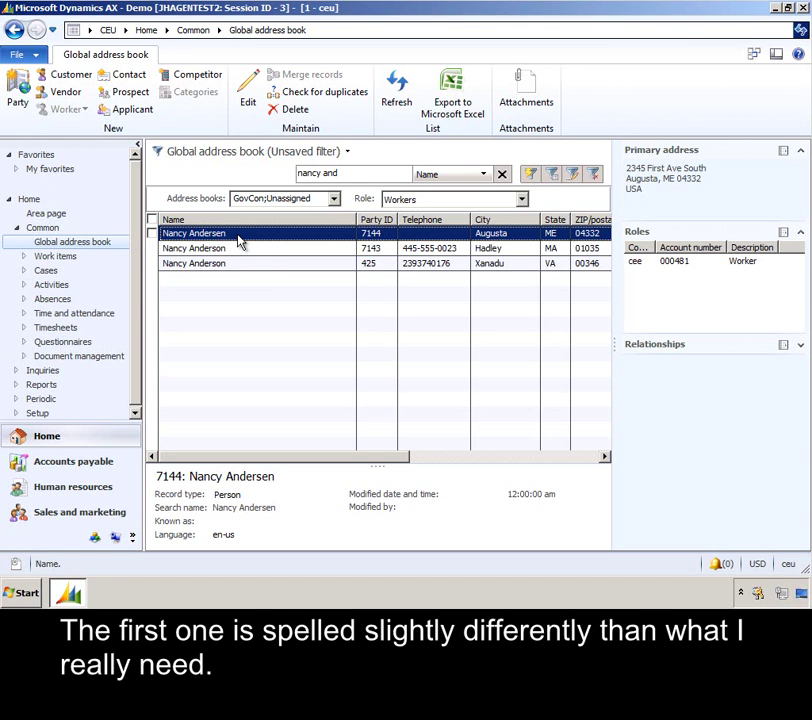
# Compare the Hadley and Xanadu worker records and select the Hadley (7143) row
pyautogui.click(240, 250)
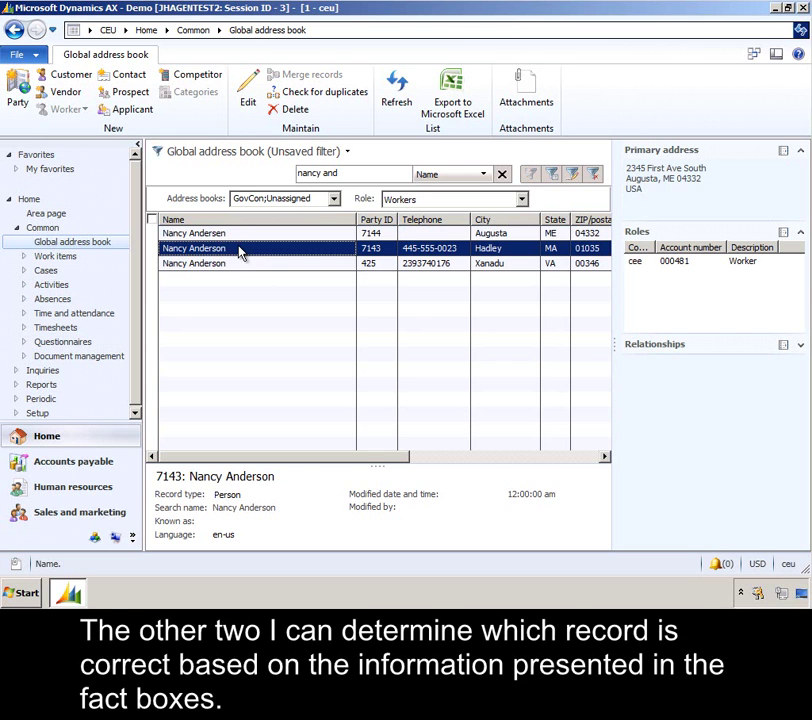
pyautogui.click(237, 265)
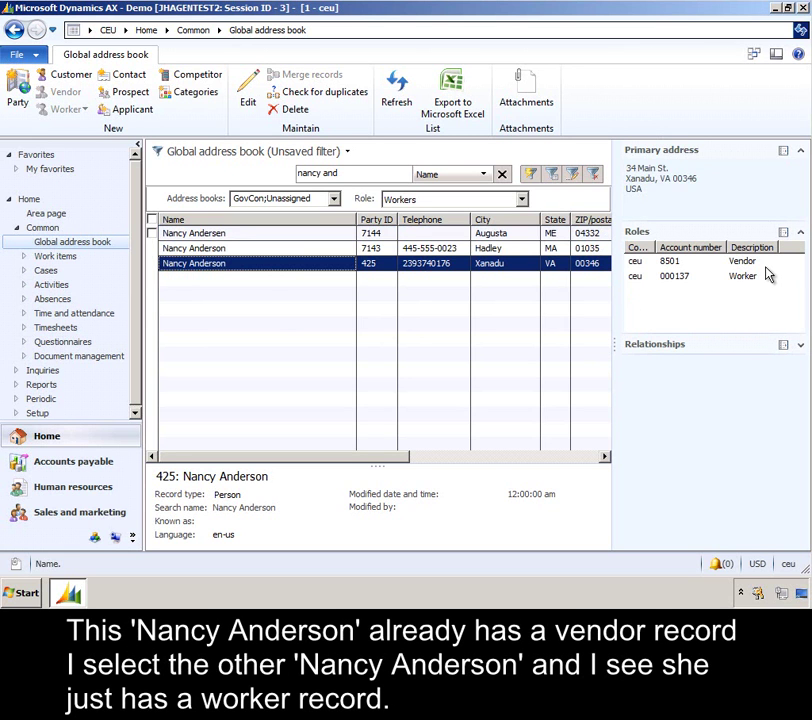
pyautogui.click(280, 249)
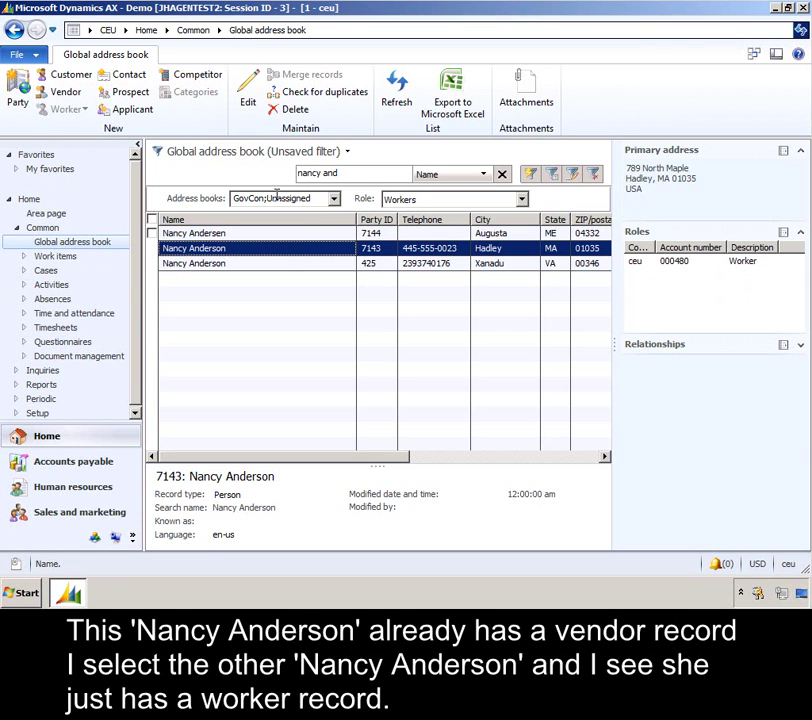
# Create a vendor from the Hadley worker's party and assign vendor group 30
pyautogui.click(76, 96)
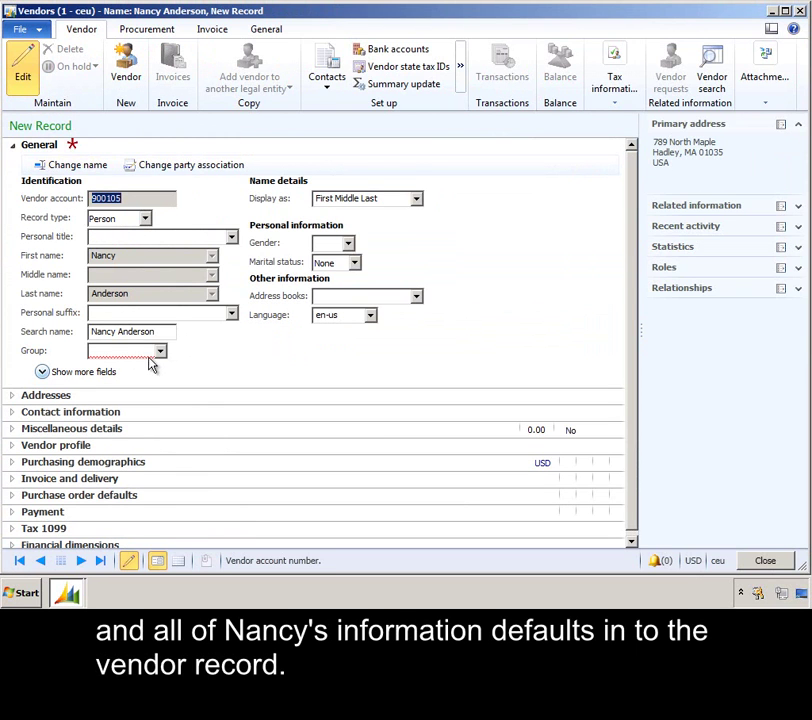
pyautogui.click(160, 352)
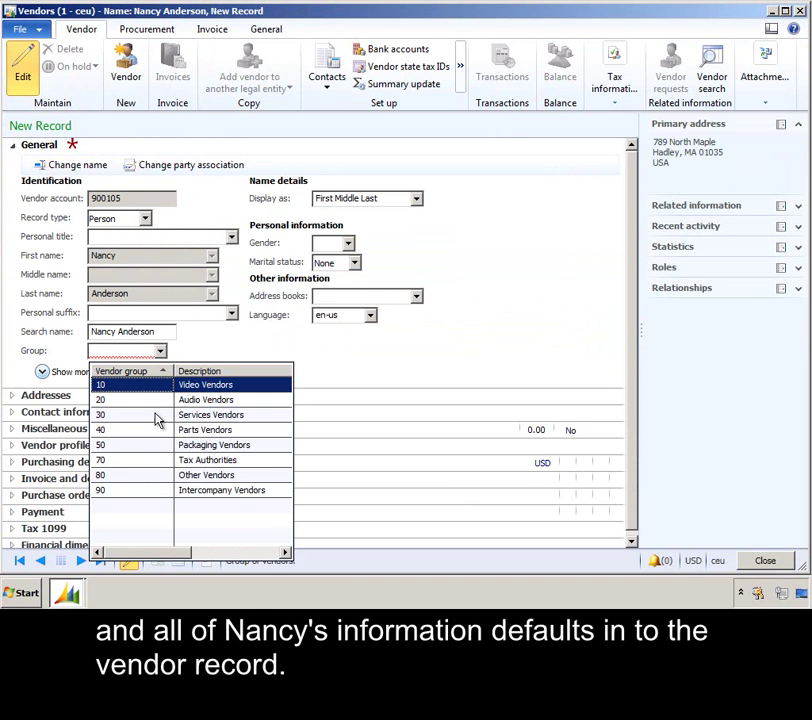
pyautogui.click(155, 419)
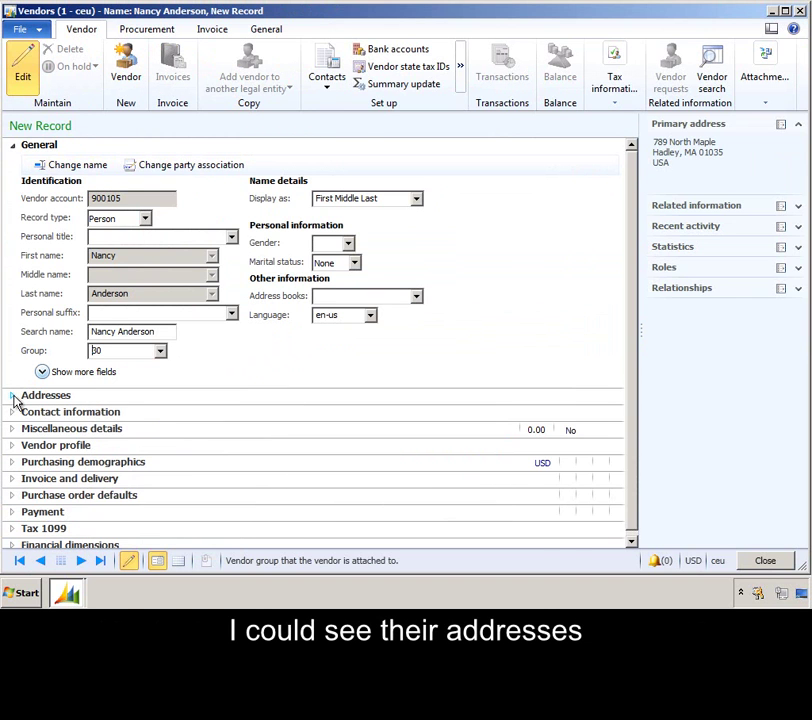
# Check the inherited Addresses and Contact information FastTabs, collapsing each afterward
pyautogui.click(13, 397)
pyautogui.click(15, 355)
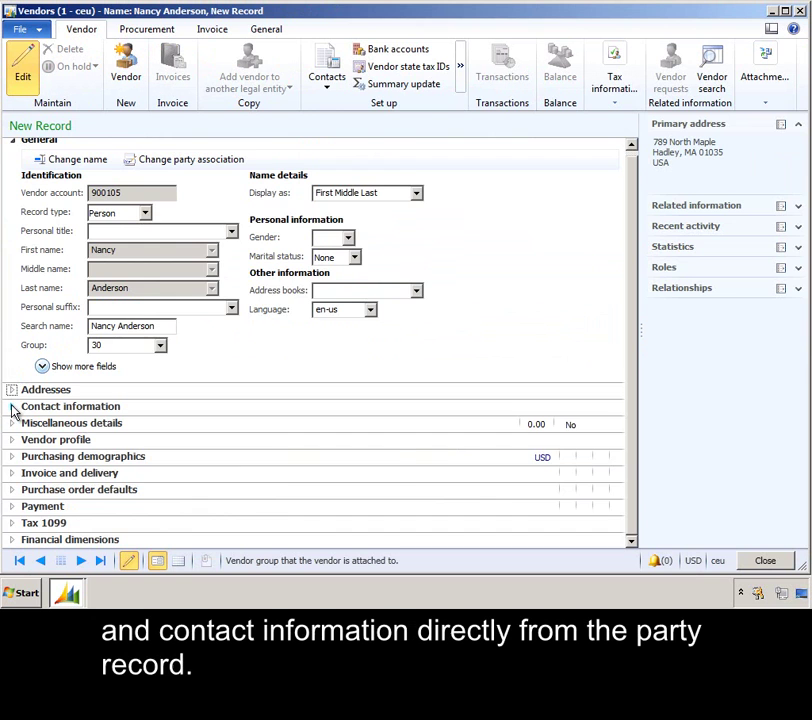
pyautogui.click(13, 408)
pyautogui.click(14, 395)
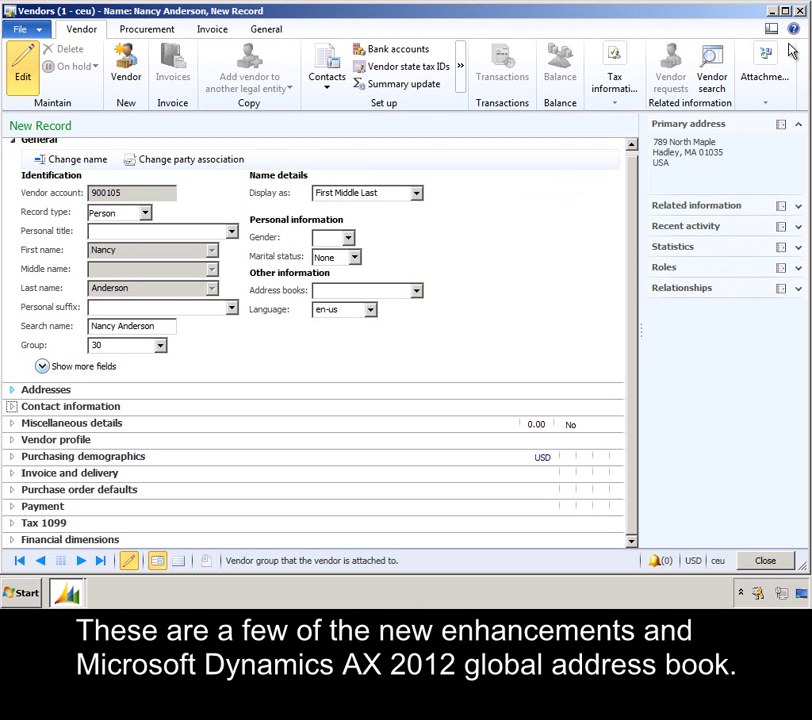
# Close the new vendor's Vendors form to return to the filtered workers list
pyautogui.click(803, 12)
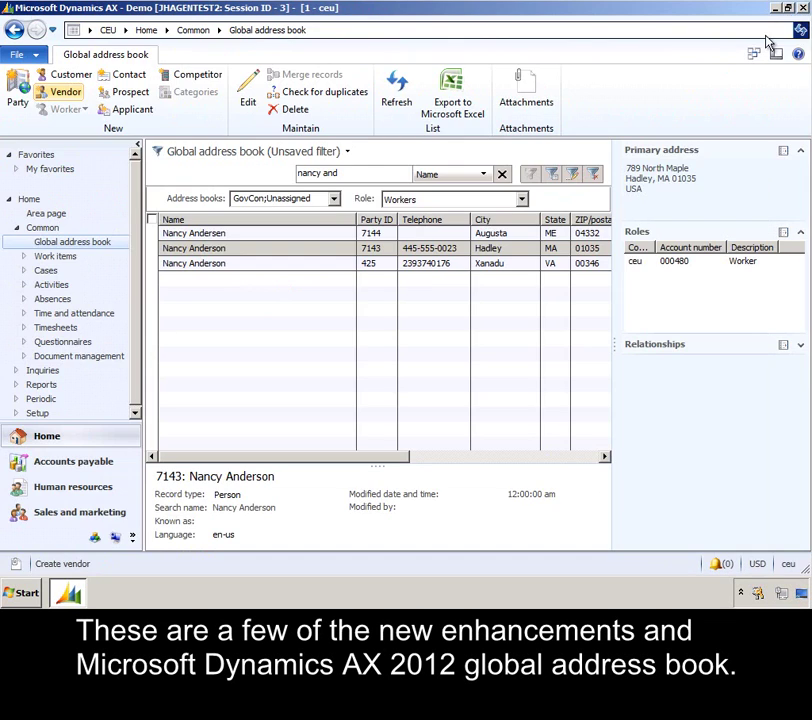